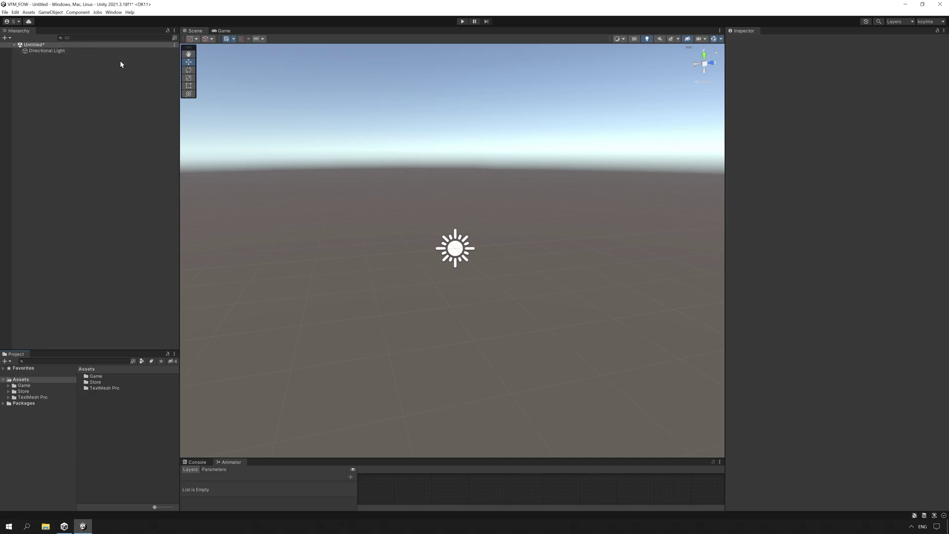
Import the Volumetric Fog & Mist 2 package from the Package Manager, leaving out its Builtin content.
left_click(113, 12)
left_click(144, 73)
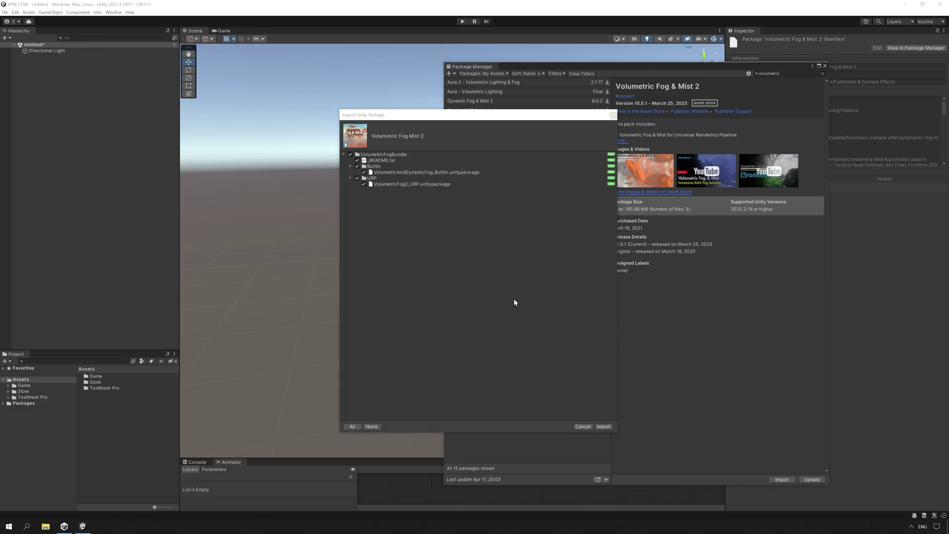
left_click(357, 167)
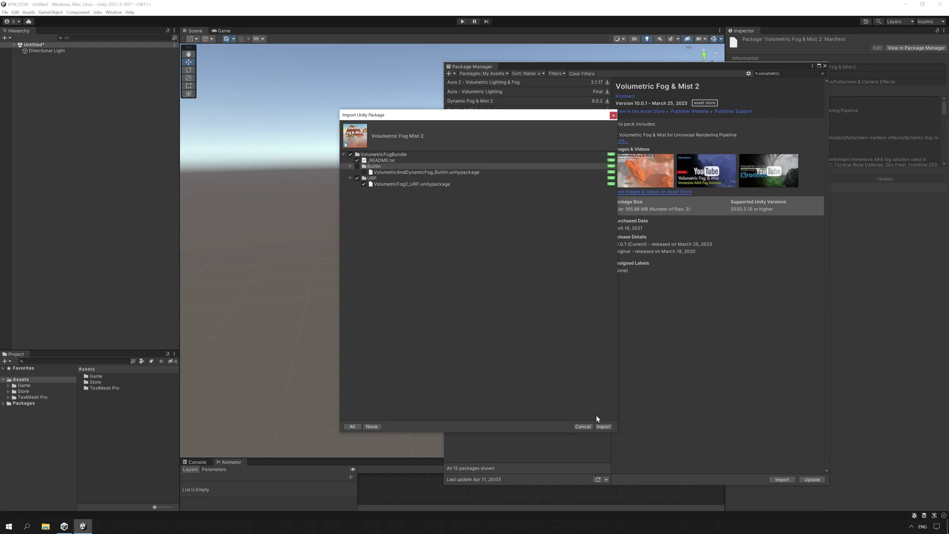
left_click(603, 427)
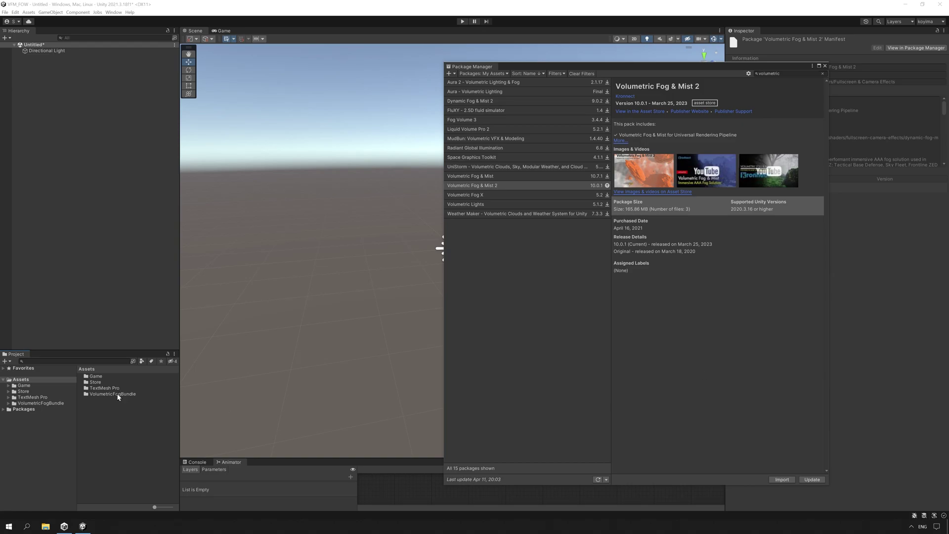
Import the full VolumetricFog2_URP package from the URP folder of VolumetricFogBundle.
double_click(116, 393)
double_click(94, 376)
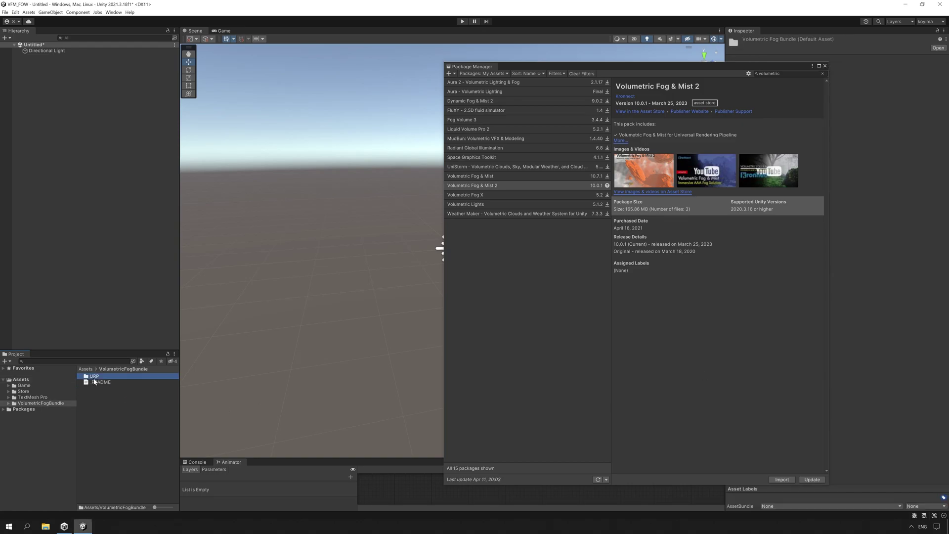
left_click(101, 376)
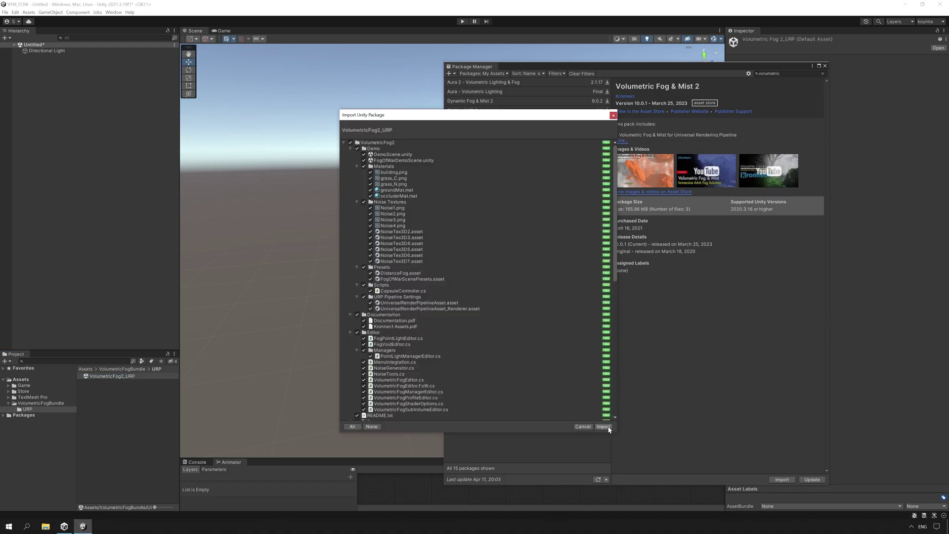
left_click(608, 429)
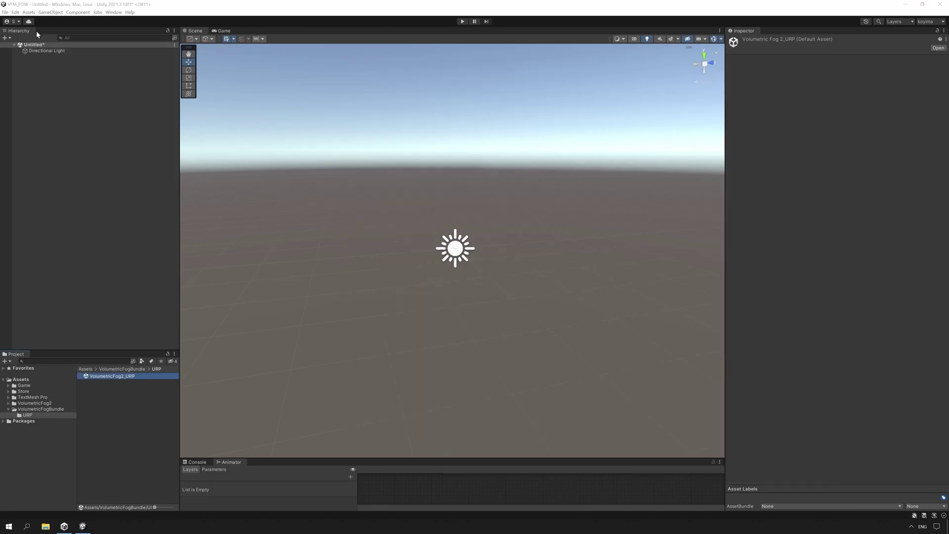
Trace the renderer used by the High Fidelity quality level and add the Volumetric Fog Render Feature to URP-HighFidelity-Renderer.
left_click(15, 13)
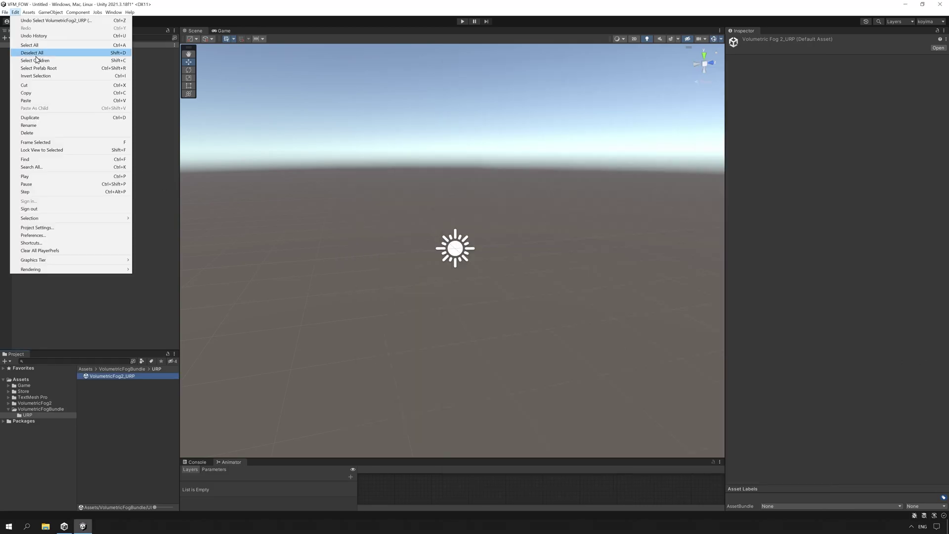
left_click(59, 227)
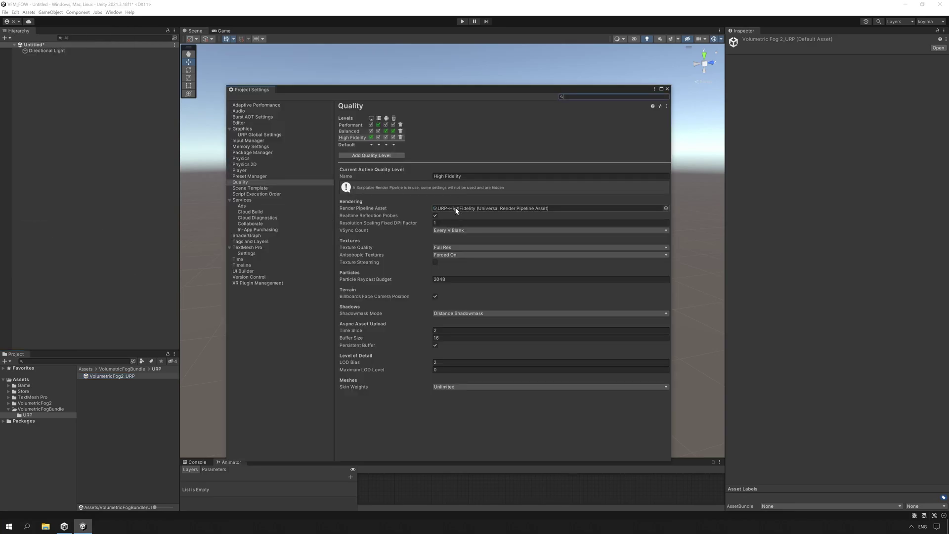
left_click(562, 210)
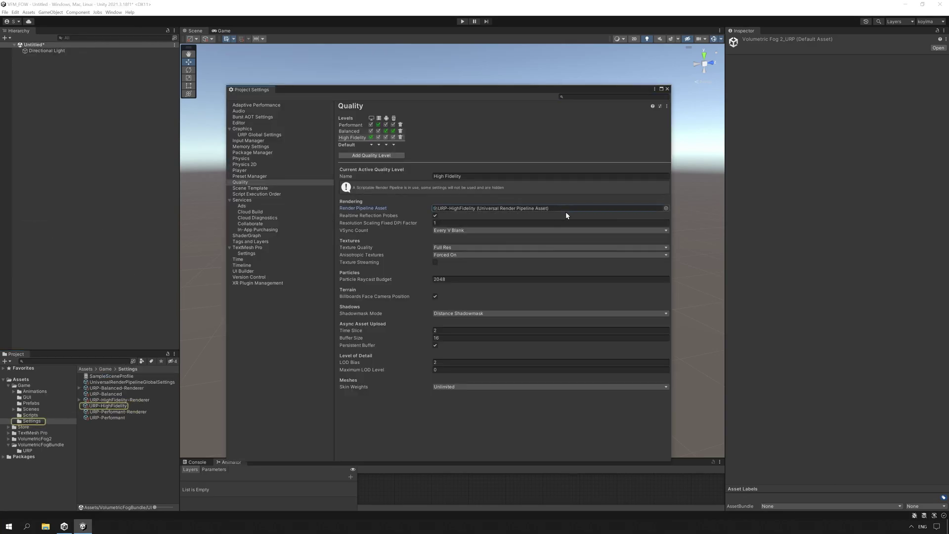
left_click(109, 406)
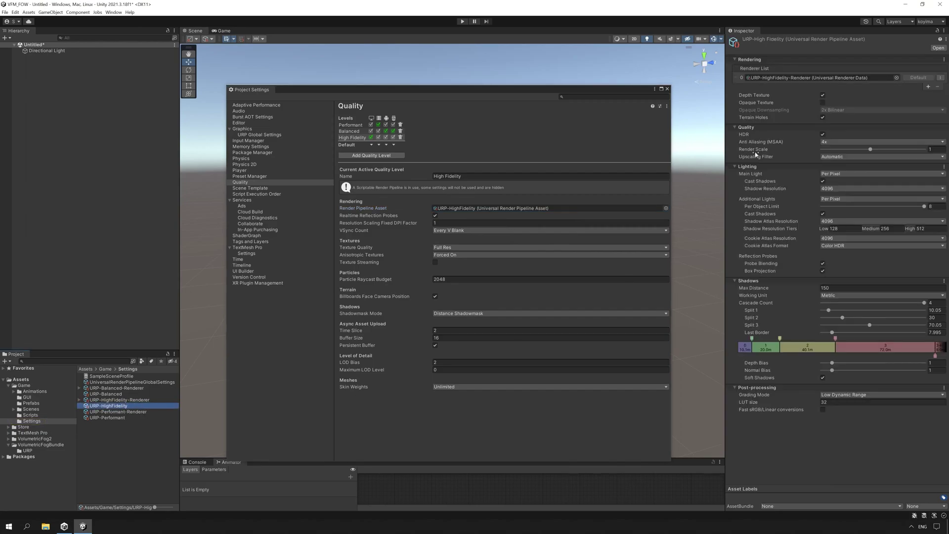
left_click(797, 79)
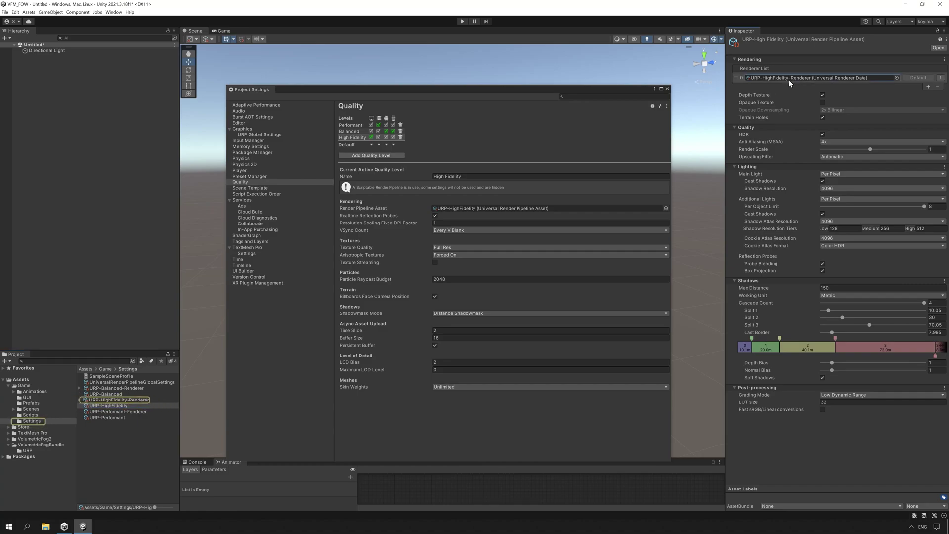
left_click(143, 400)
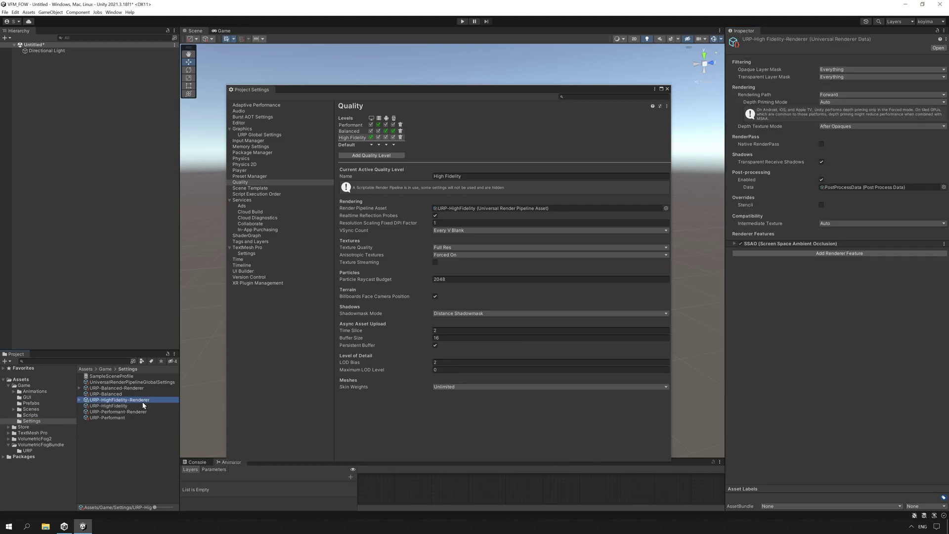
left_click(812, 254)
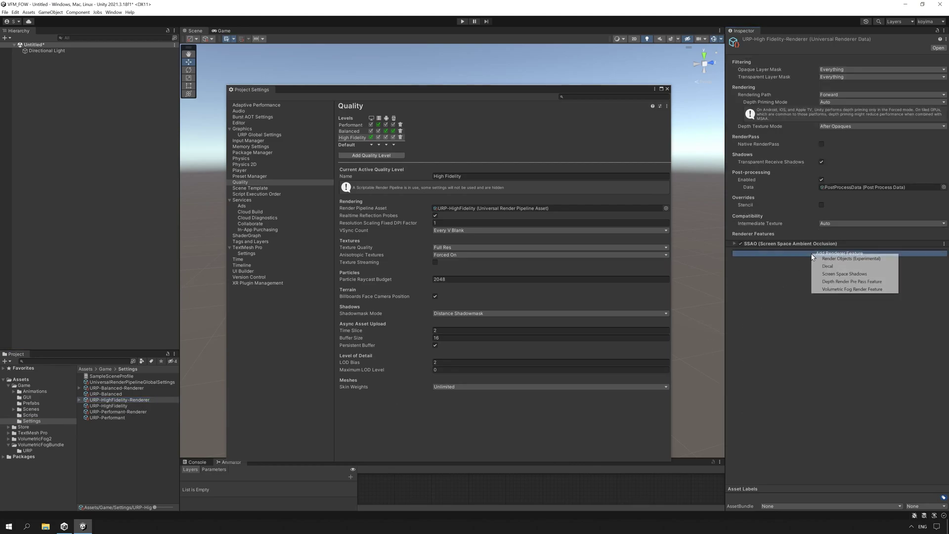
left_click(830, 290)
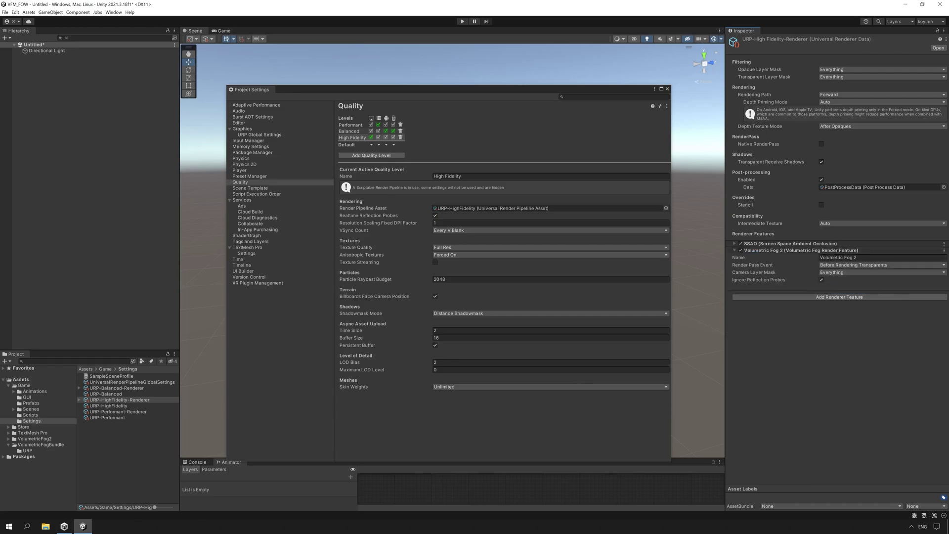
Open the DemoScene from the VolumetricFog2 Demo folder, close the project settings and inspect the fog around the blocks.
left_click(42, 439)
double_click(95, 376)
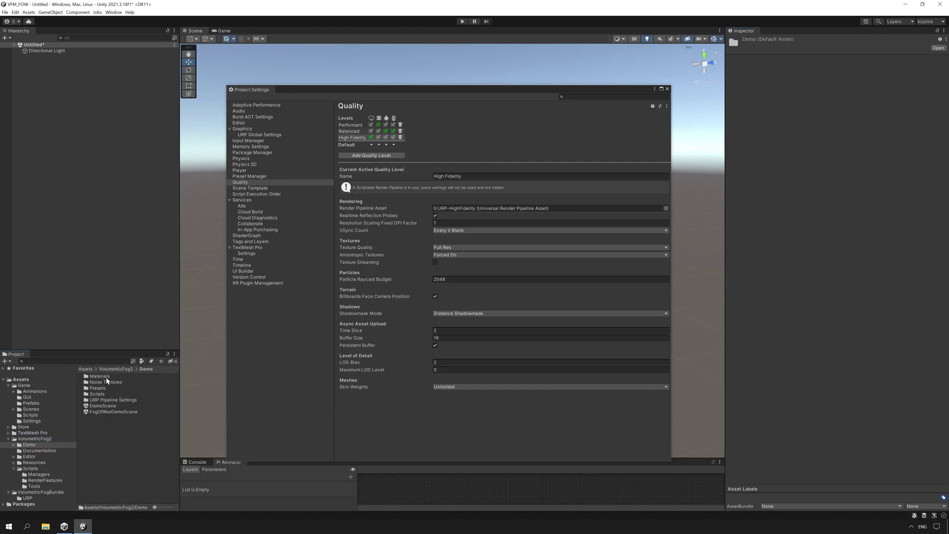
double_click(102, 405)
left_click(667, 89)
scroll(536, 277, "down", 3)
left_click_drag(375, 247, 425, 340, "alt")
right_click_drag(426, 341, 445, 250)
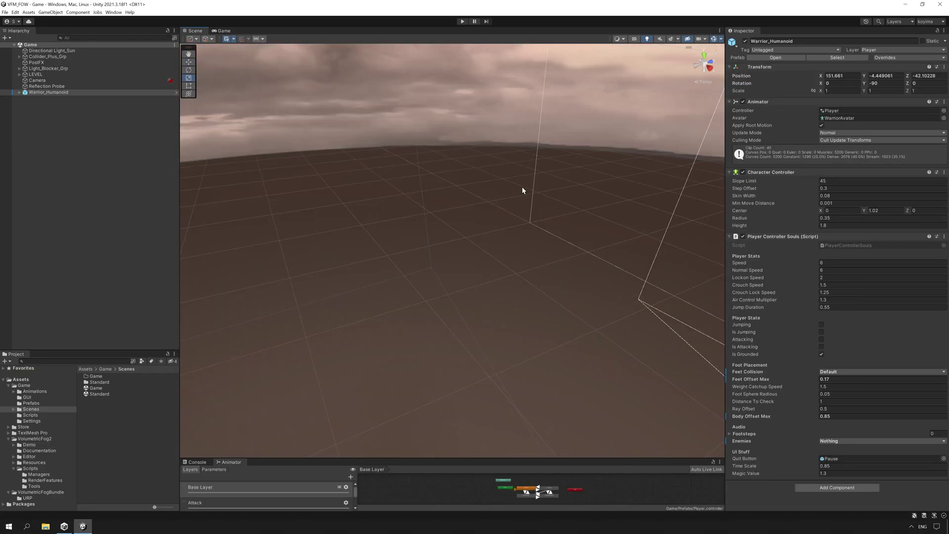
Examine the courtyard around Warrior_Humanoid in the Game scene from close up, from above and from the front.
key("f")
scroll(530, 224, "down", 10)
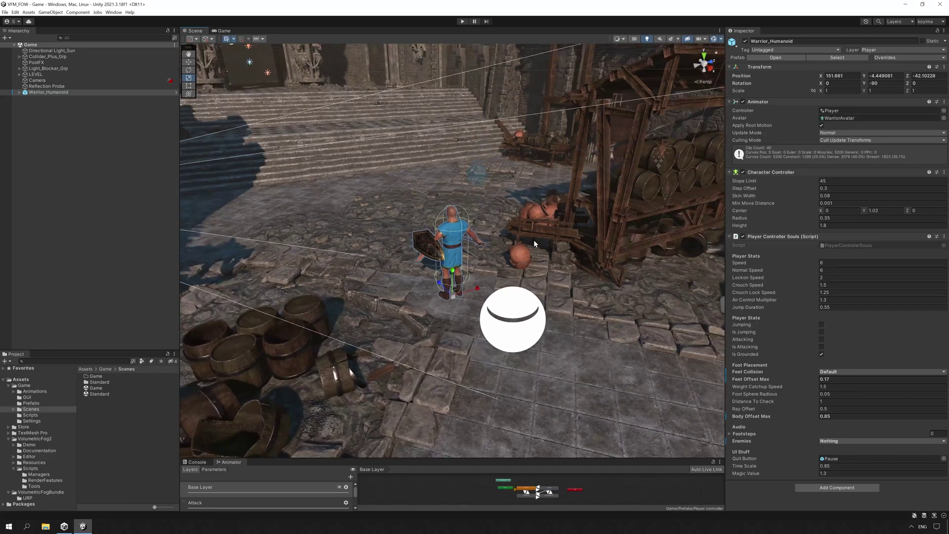
scroll(533, 245, "down", 6)
left_click_drag(551, 257, 478, 288, "alt")
middle_click_drag(390, 246, 383, 386)
left_click_drag(383, 356, 361, 396, "alt")
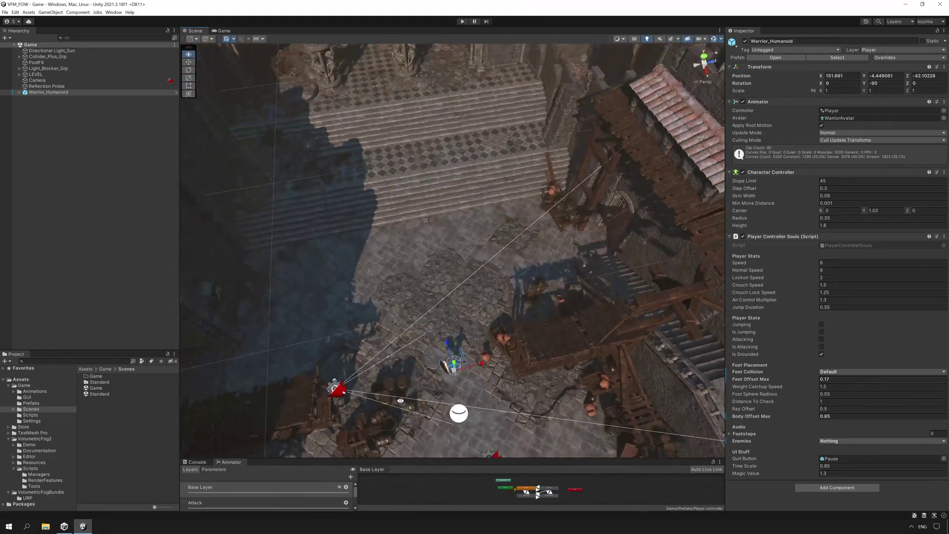
middle_click_drag(375, 388, 613, 383)
left_click_drag(613, 383, 736, 375, "alt")
middle_click_drag(712, 378, 532, 378)
left_click_drag(531, 378, 455, 178, "alt")
scroll(475, 252, "up", 1)
middle_click_drag(475, 252, 479, 237)
scroll(479, 242, "down", 6)
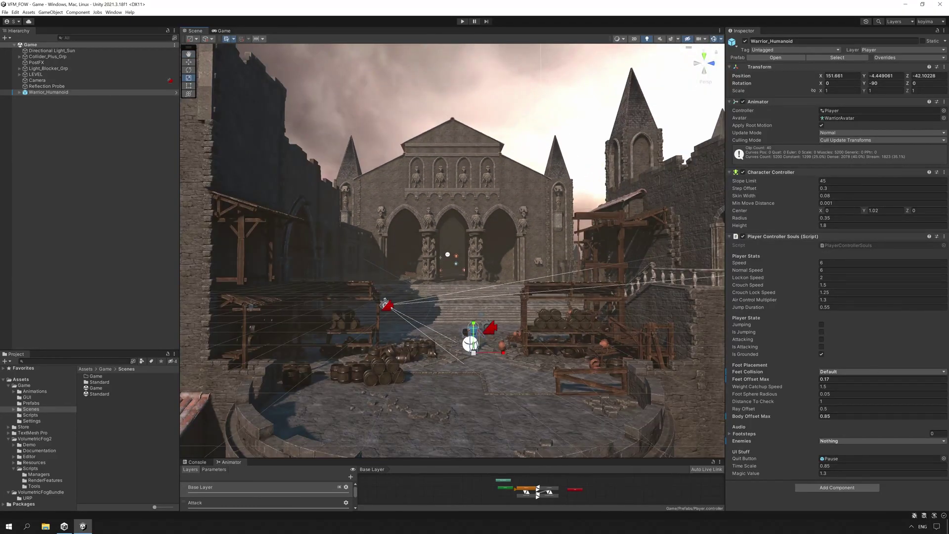
Add a Volumetric Fog 2 Fog Volume to the Game scene.
left_click(50, 12)
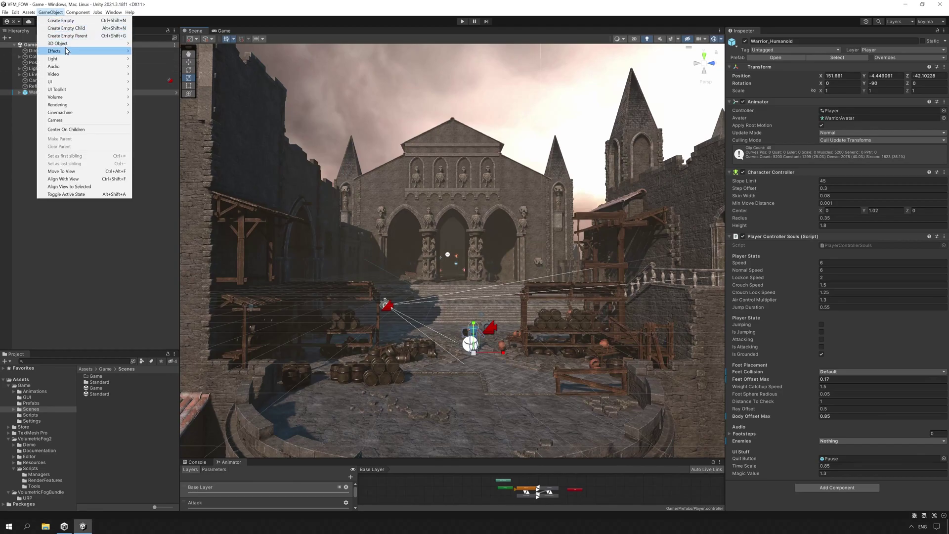
mouse_move(67, 51)
mouse_move(171, 83)
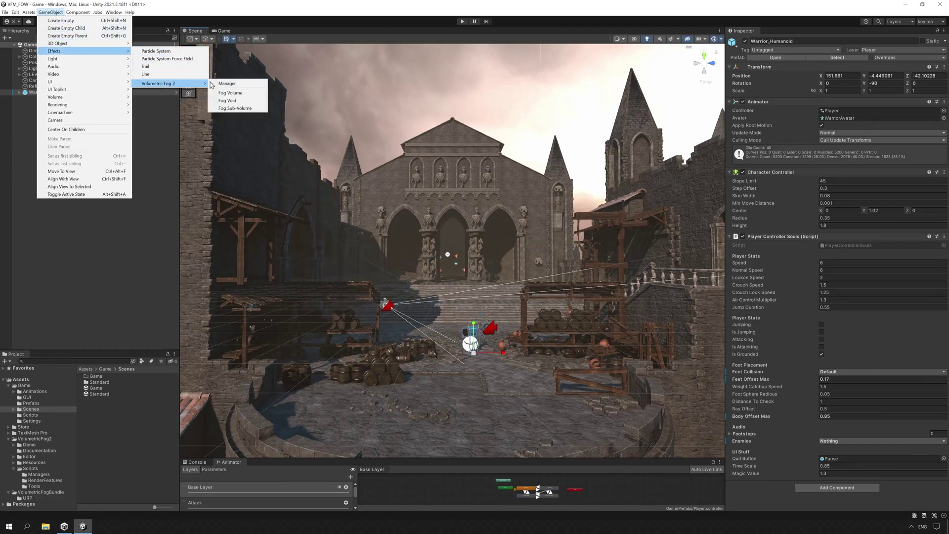
left_click(230, 93)
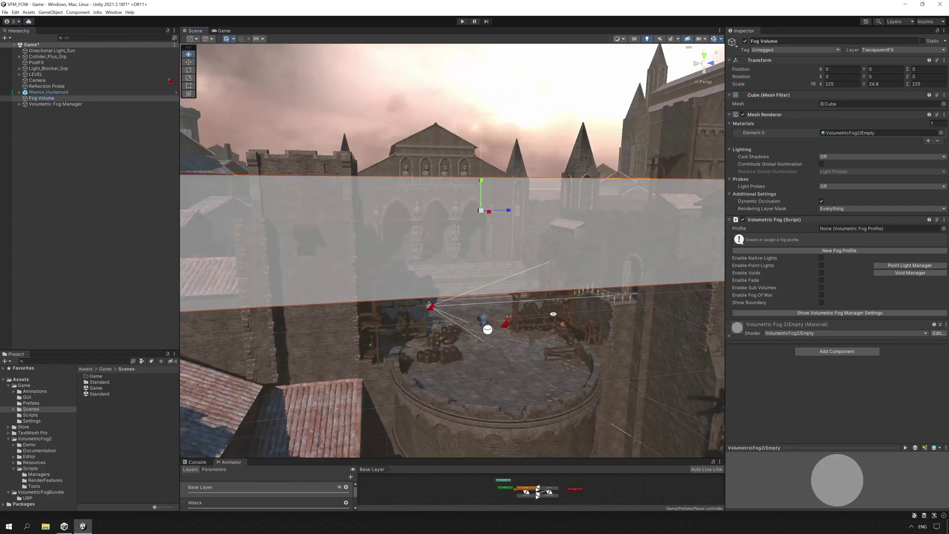
Move the fog volume onto the courtyard at about (151.8, -4, -41) and scale it to about 32.4 × 3.6 × 32.4.
left_click_drag(553, 314, 551, 292, "alt")
key("w")
key("r")
left_click_drag(380, 127, 467, 309)
key("w")
key("r")
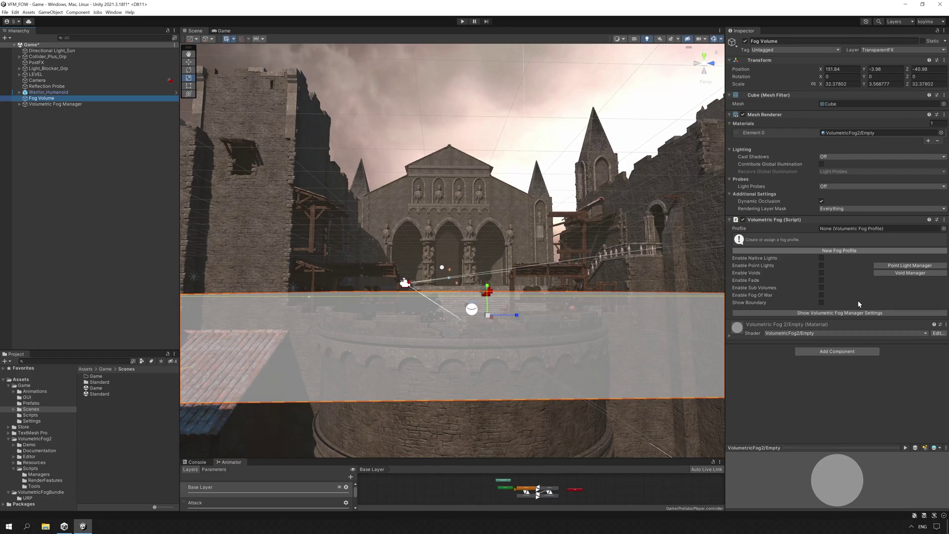
Create a new fog profile for the fog volume, named FogOfWar, and move it into the Game/Settings folder.
left_click(853, 250)
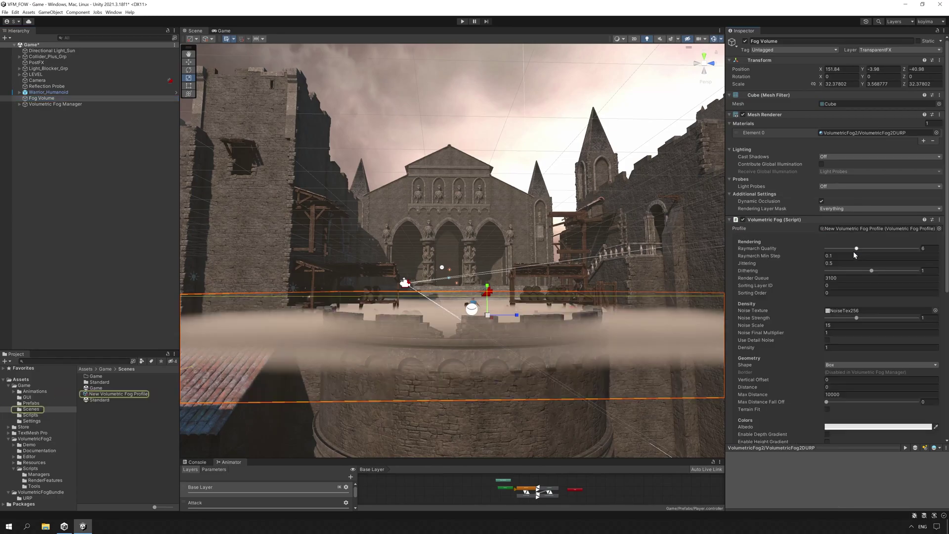
left_click(121, 395)
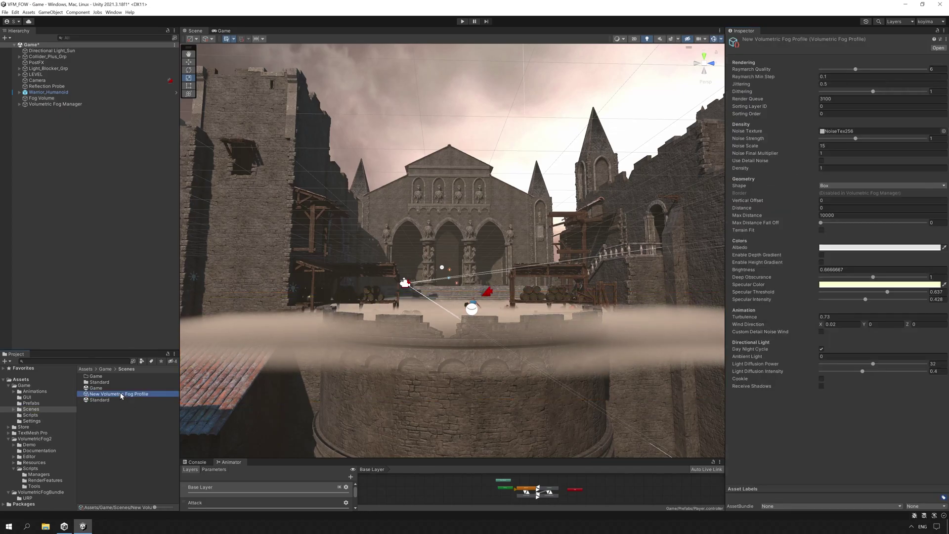
key("F2")
type("F")
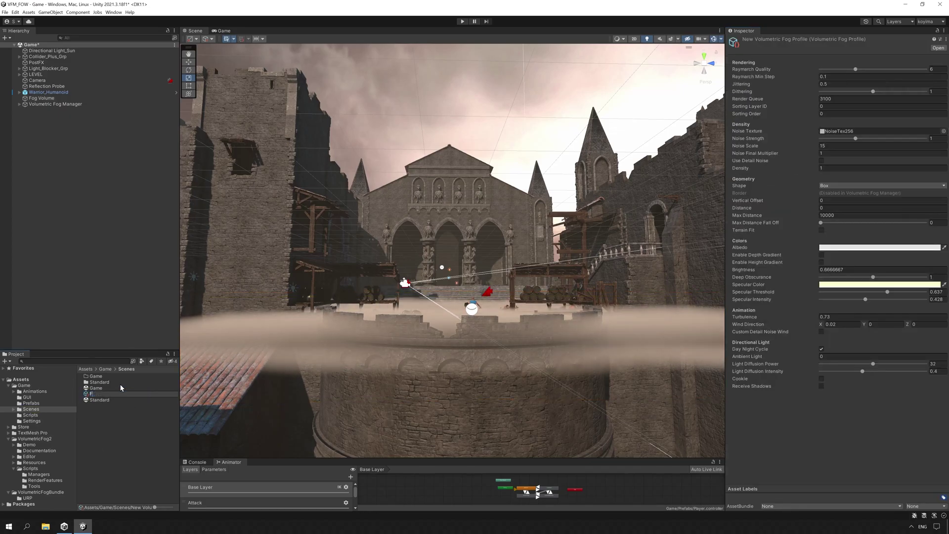
type("ogOfWar")
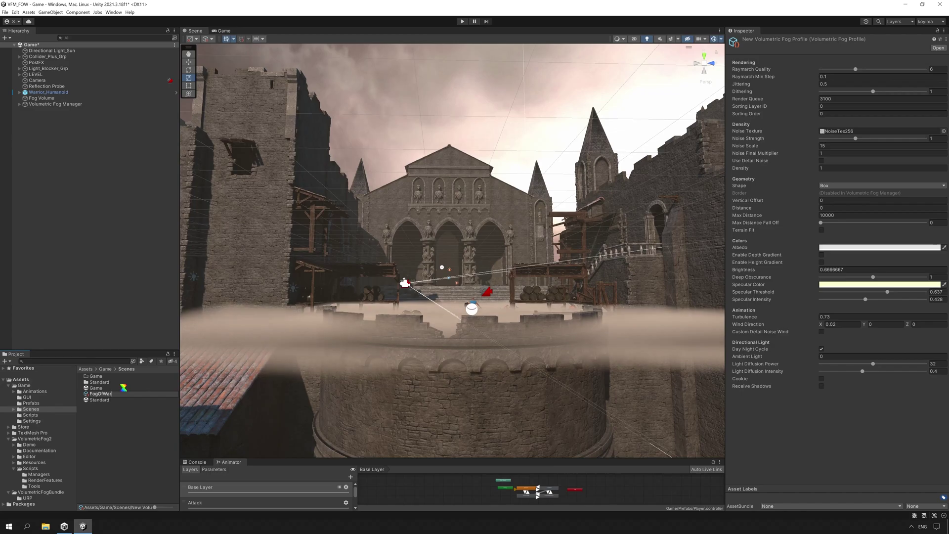
key("Return")
left_click_drag(95, 395, 34, 423)
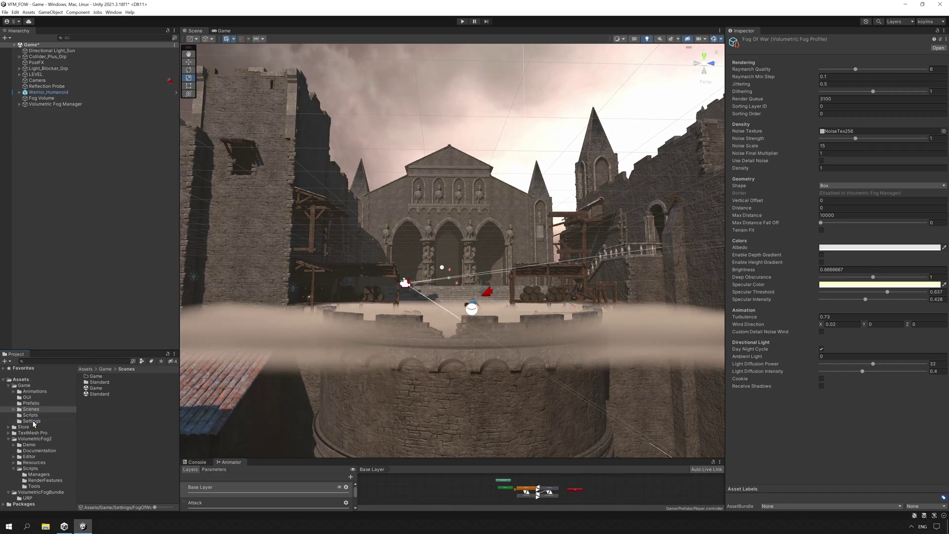
Set the fog volume's albedo colour to FFF5F5 and lower its alpha to a little over half.
left_click(44, 98)
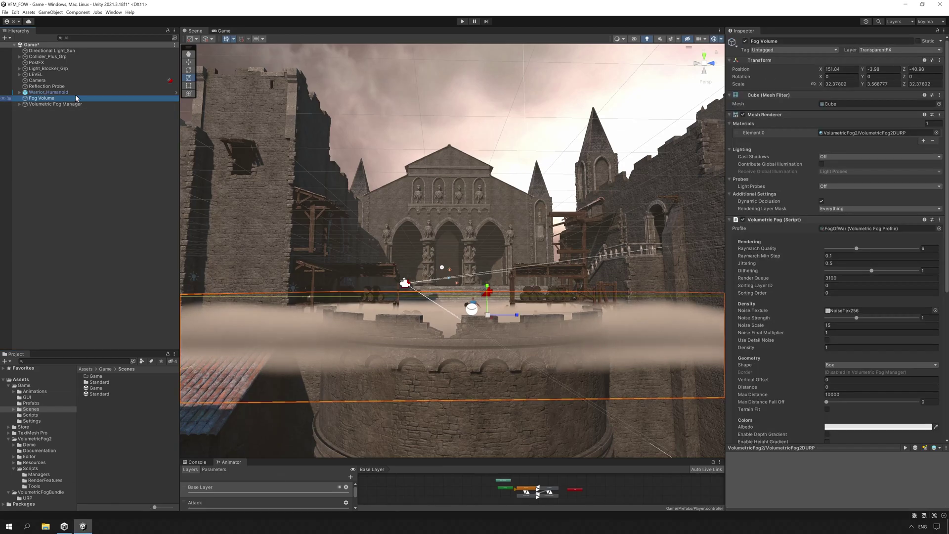
scroll(885, 299, "down", 5)
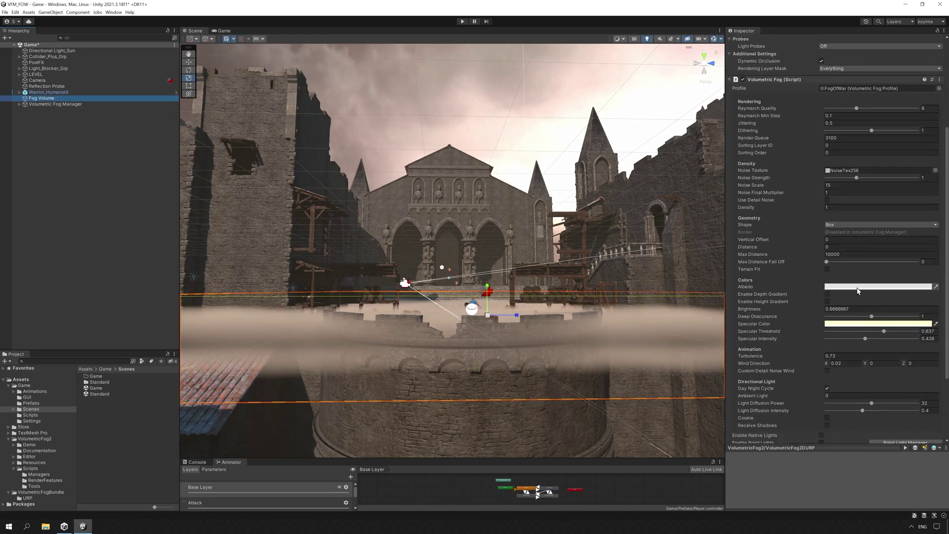
left_click(857, 287)
left_click_drag(896, 334, 883, 324)
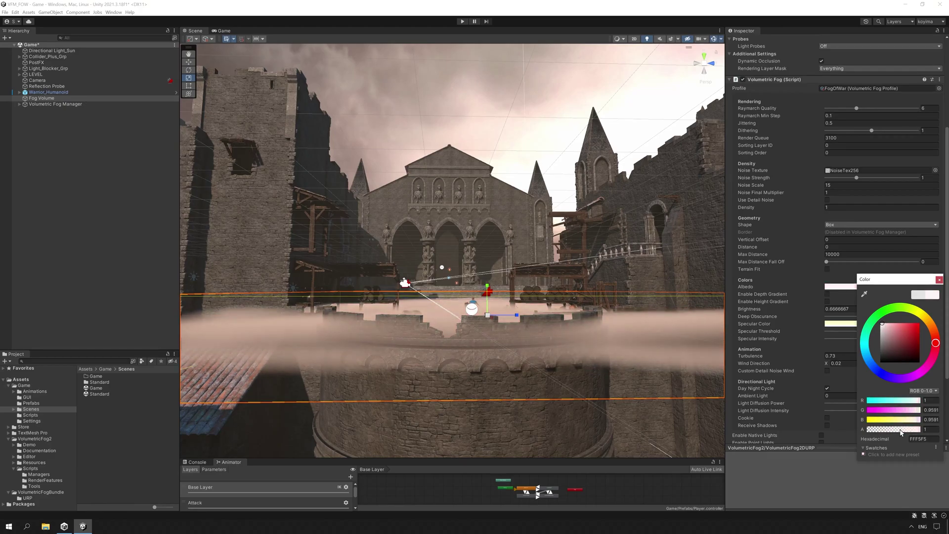
left_click(898, 431)
left_click(939, 280)
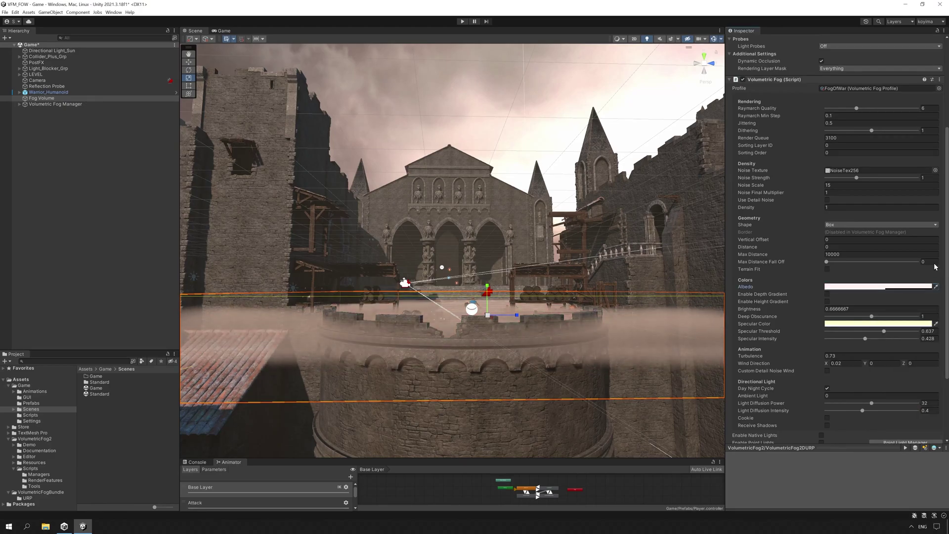
Set the fog volume's Noise Scale to 5.
scroll(863, 257, "up", 1)
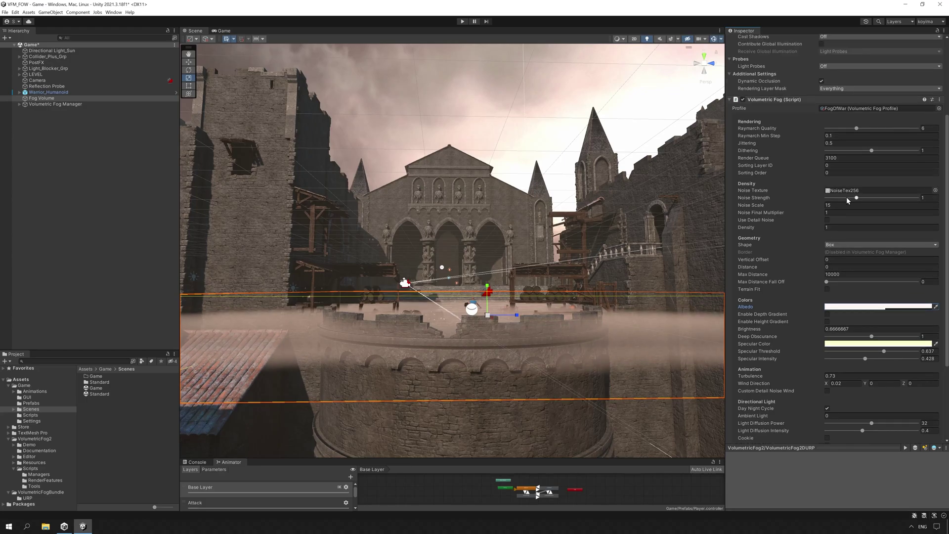
left_click_drag(811, 206, 820, 206)
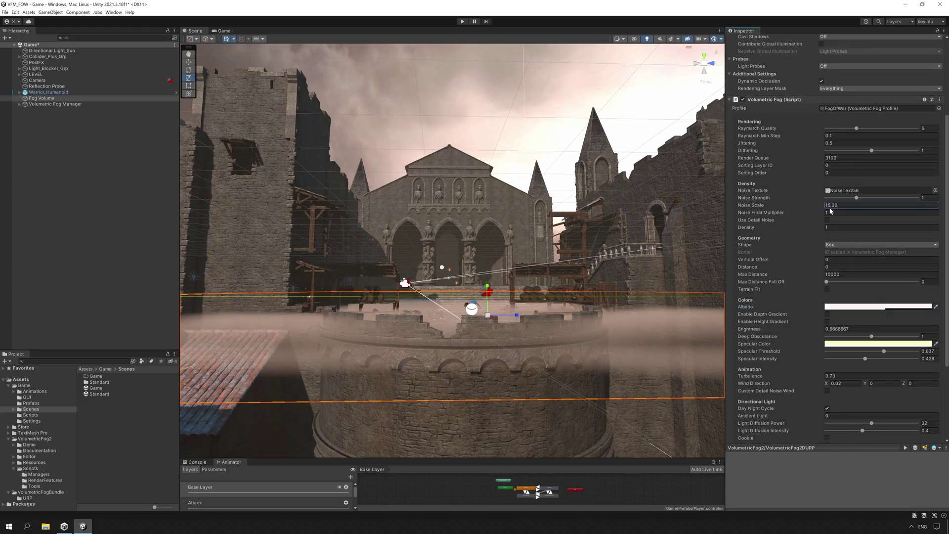
left_click_drag(559, 279, 669, 281, "alt")
middle_click_drag(670, 282, 658, 202)
left_click(837, 203)
type("5")
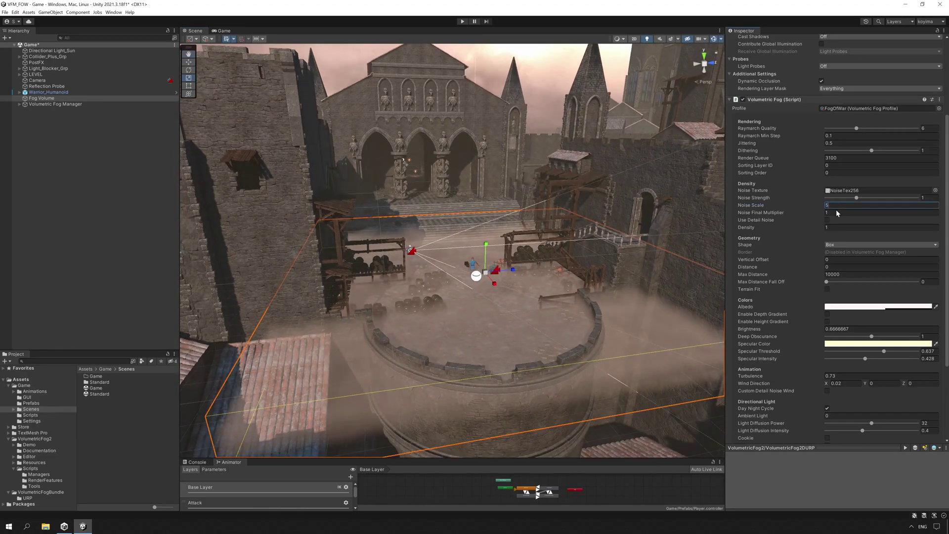
Set the fog volume's Noise Final Multiplier to 1.5.
left_click(836, 210)
type(".5")
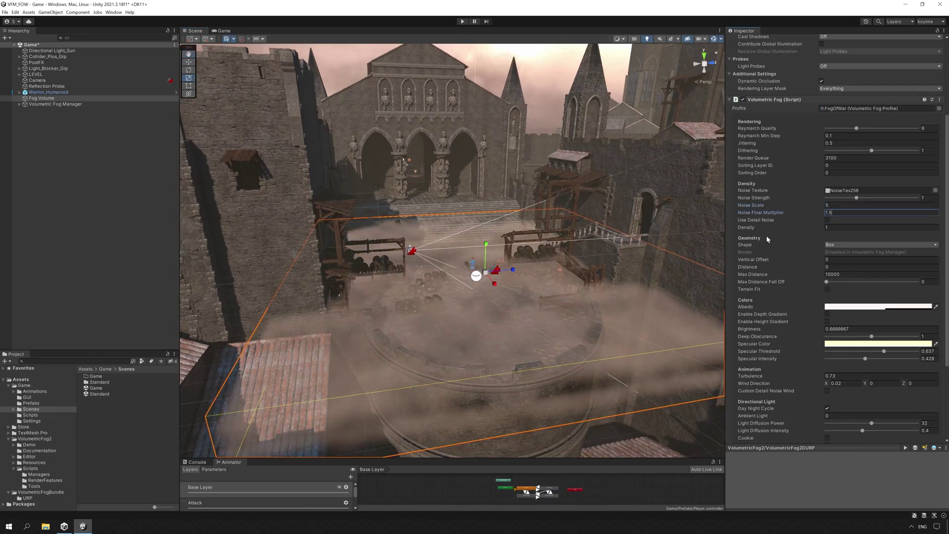
scroll(492, 290, "up", 5)
scroll(492, 290, "up", 3)
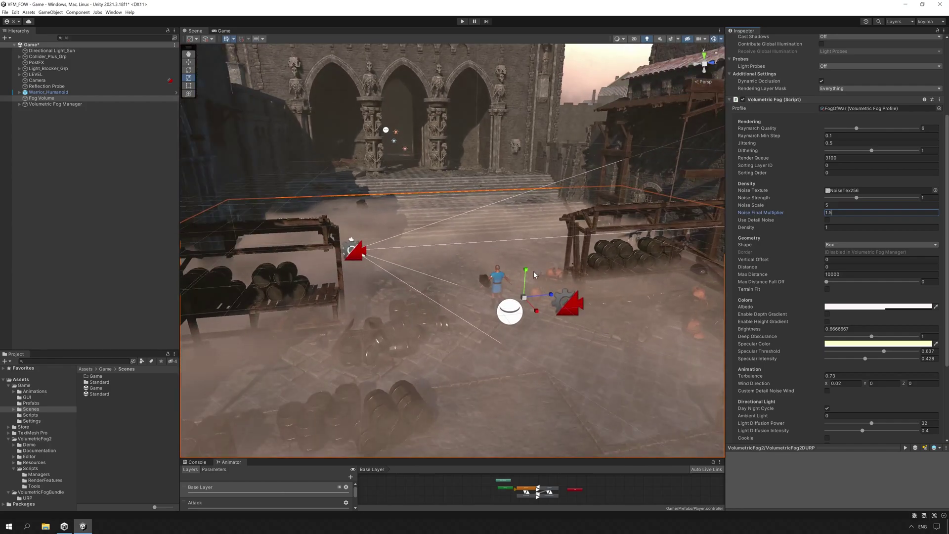
scroll(468, 232, "up", 3)
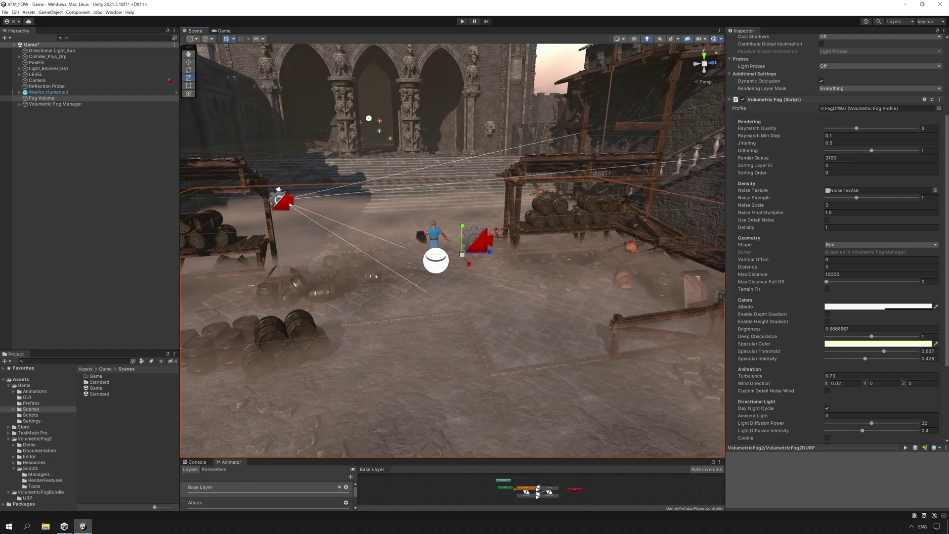
Enable detail noise on the fog volume and set its density to 0.5.
left_click(827, 220)
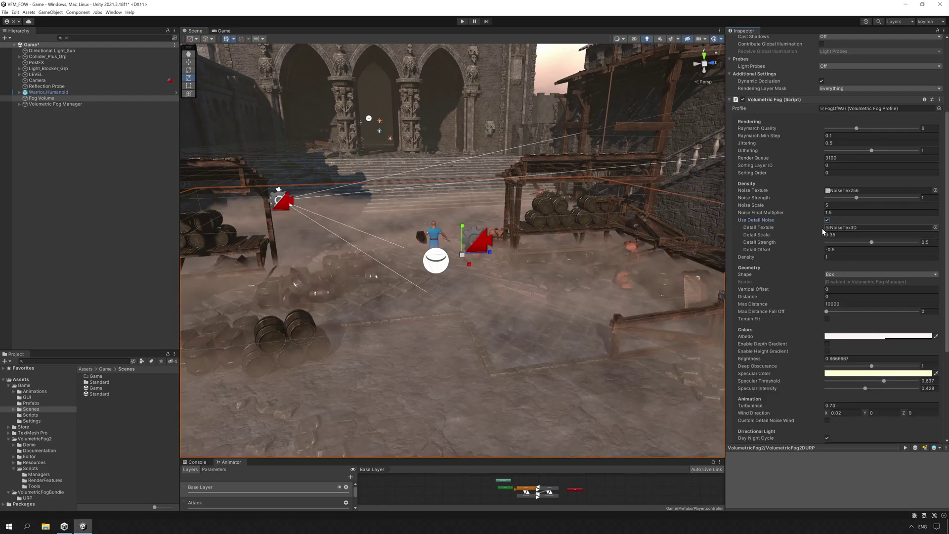
scroll(811, 245, "up", 1)
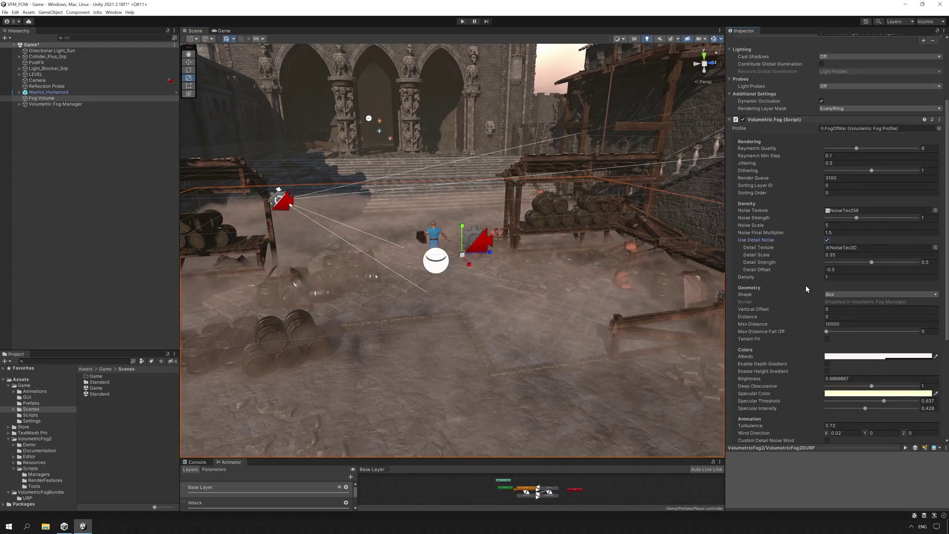
left_click(835, 278)
type("0.5")
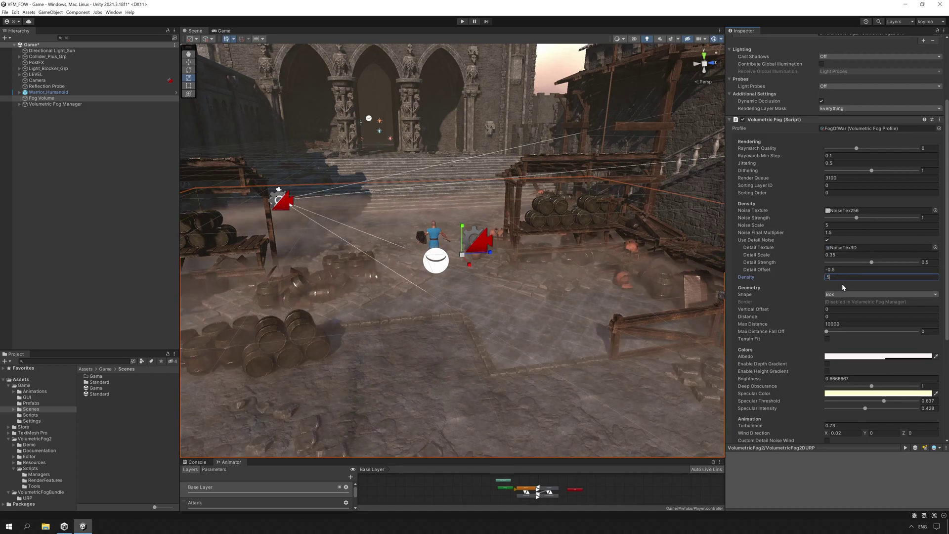
left_click(833, 225)
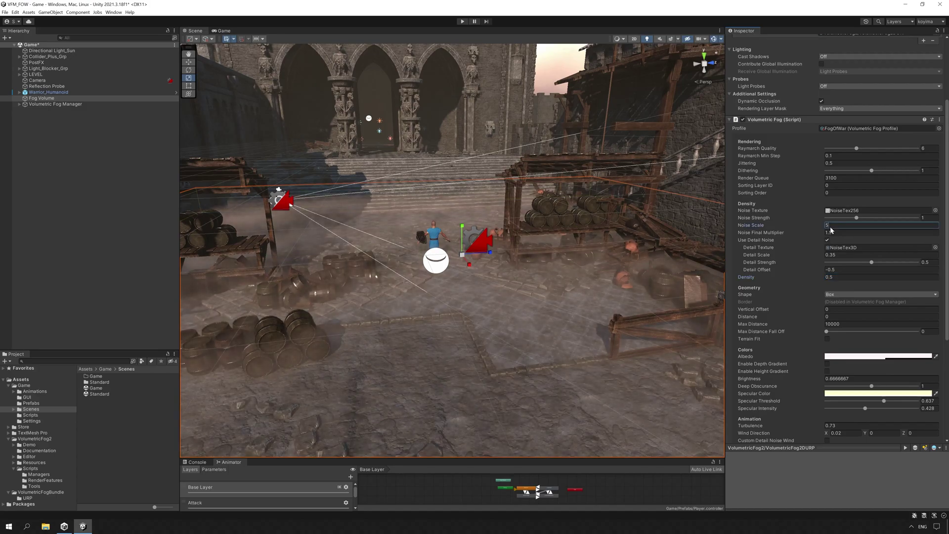
Turn on Receive Shadows for the fog volume and switch its depth gradient off.
scroll(786, 297, "down", 1)
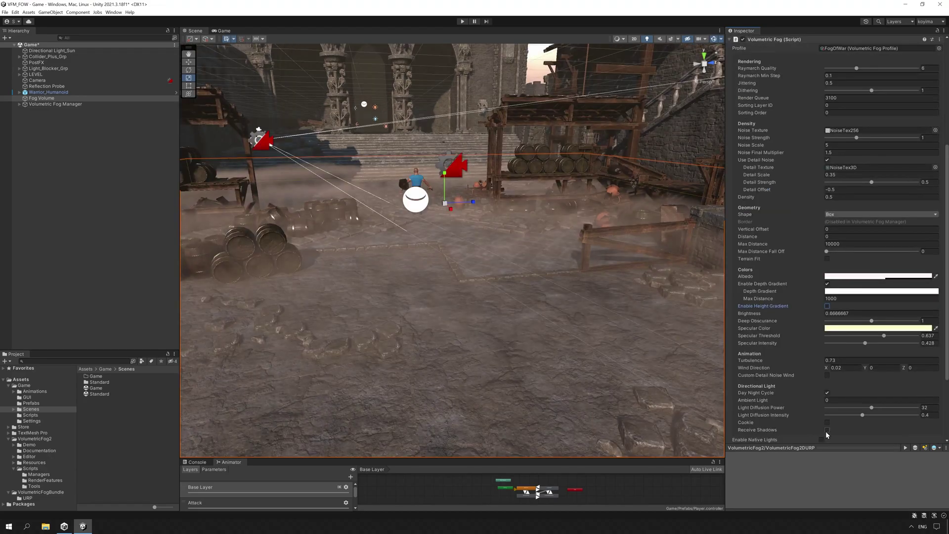
left_click(826, 430)
scroll(791, 416, "down", 3)
right_click_drag(662, 245, 452, 277)
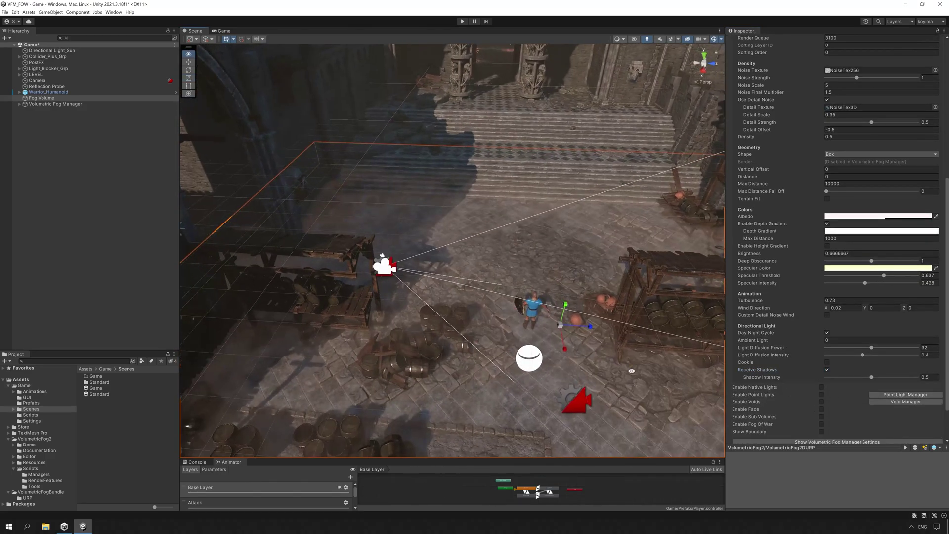
left_click(827, 370)
left_click(828, 370)
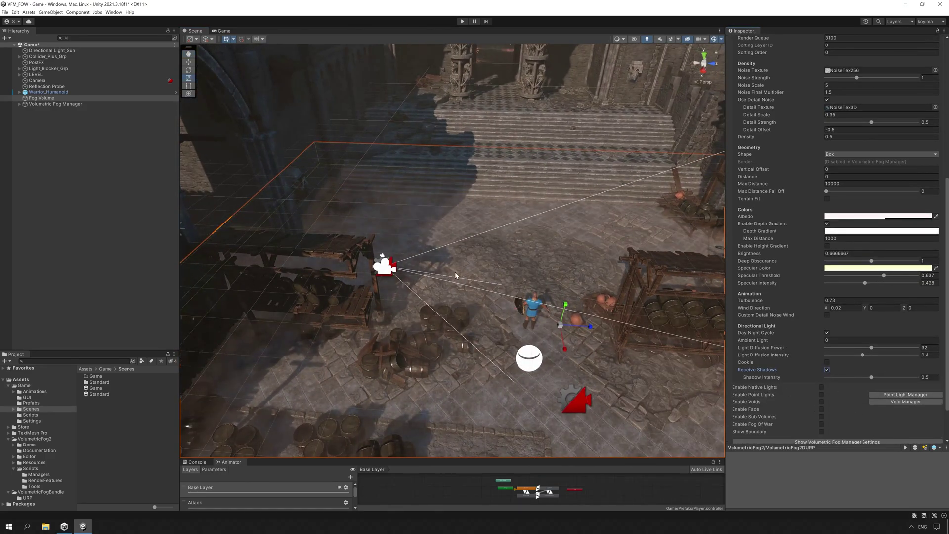
left_click(827, 223)
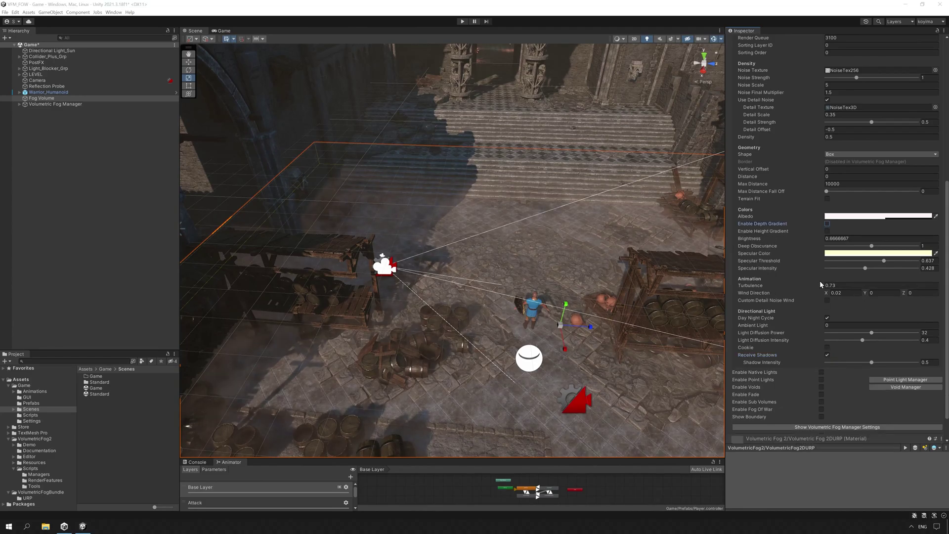
Set the fog volume's turbulence to 0.4 and its wind direction X to 0.04.
left_click_drag(816, 284, 811, 286)
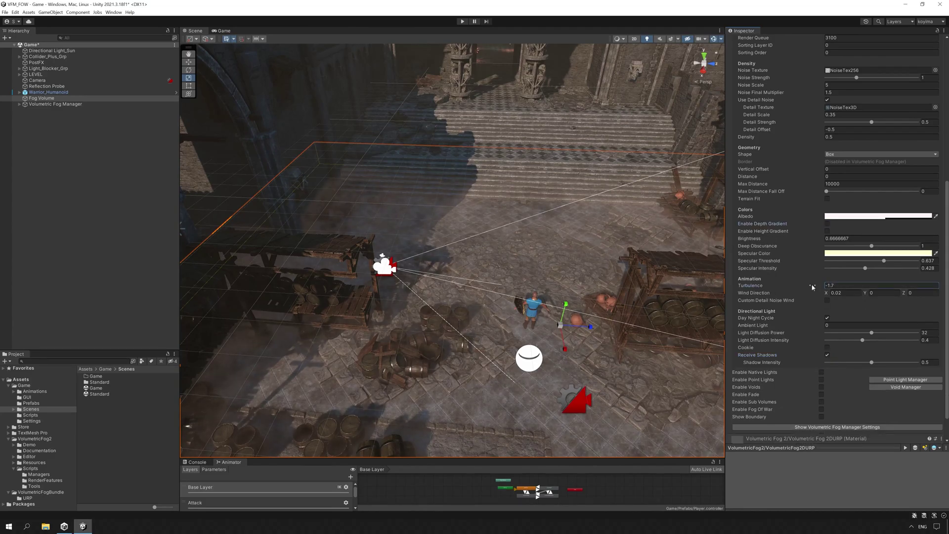
left_click(841, 293)
type("0.04")
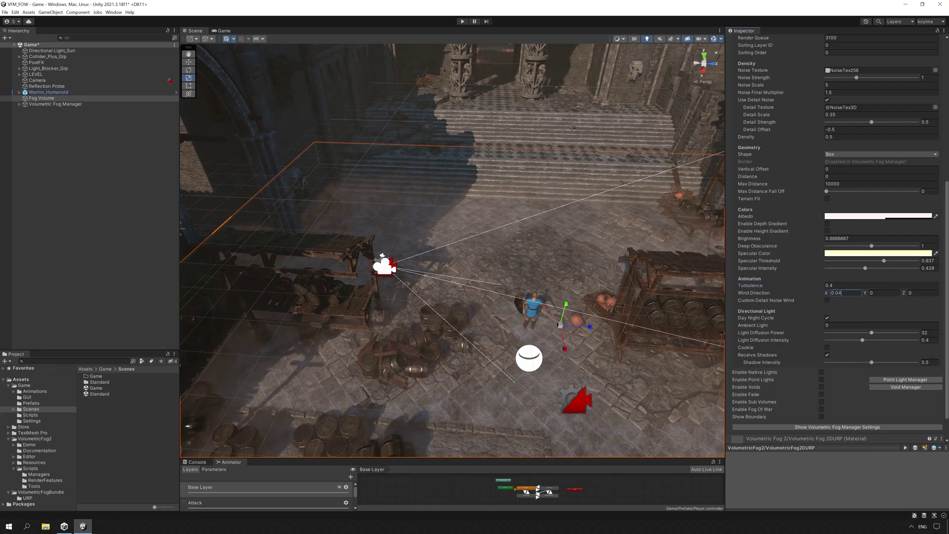
scroll(543, 282, "down", 10)
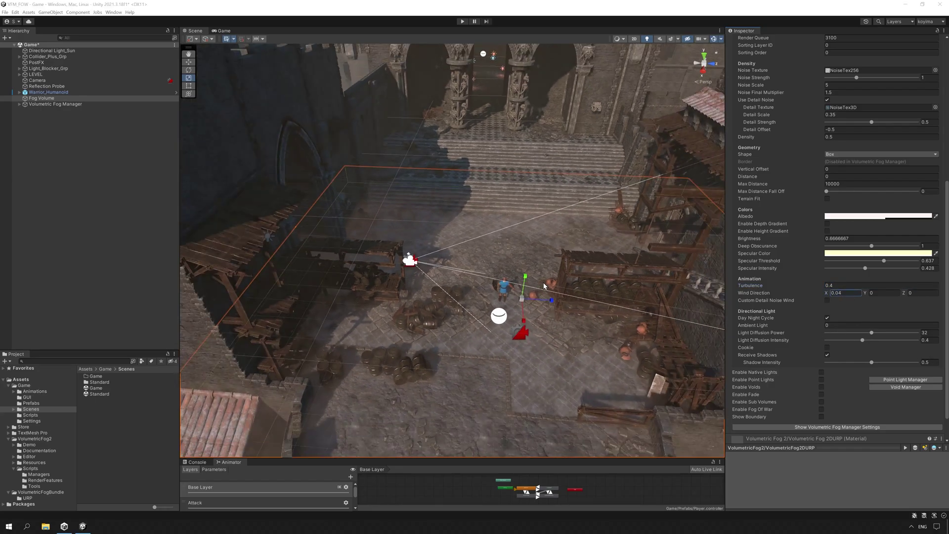
middle_click_drag(542, 279, 546, 212)
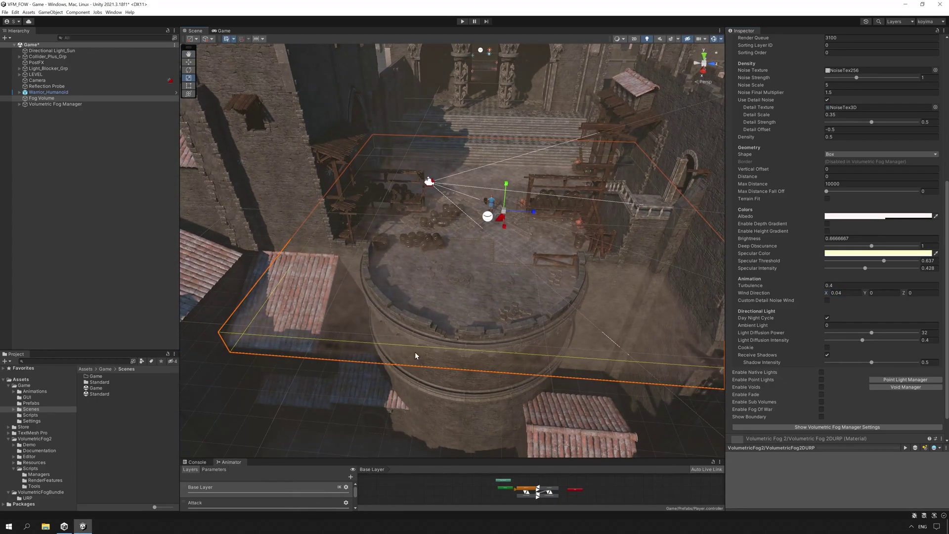
middle_click_drag(632, 362, 617, 310)
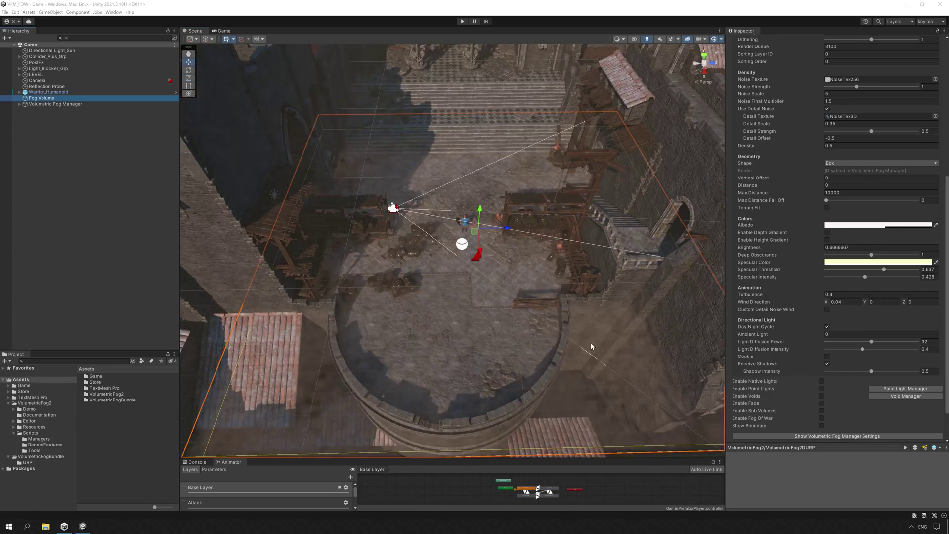
Enable Fog Of War on the fog volume and turn on its Fog Of War Editor.
middle_click_drag(592, 343, 597, 306)
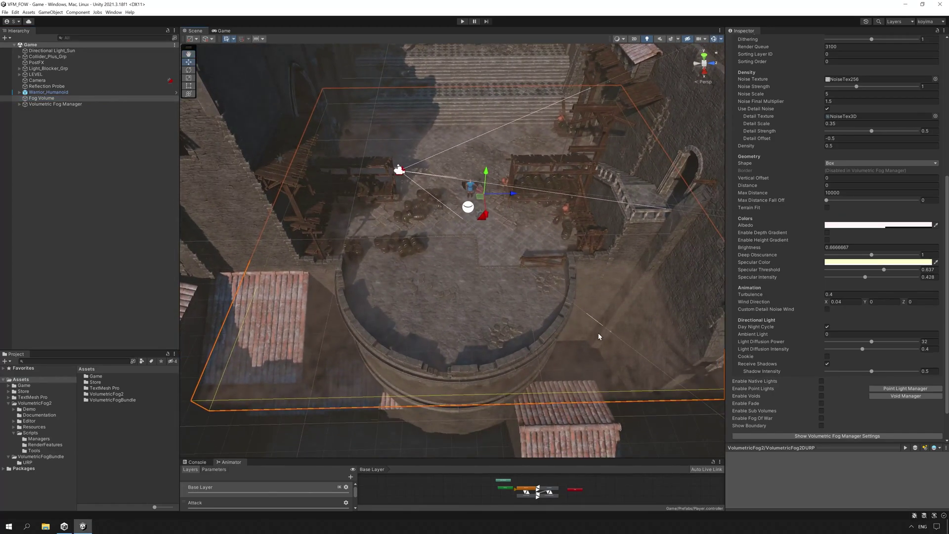
scroll(597, 332, "up", 1)
scroll(821, 375, "down", 2)
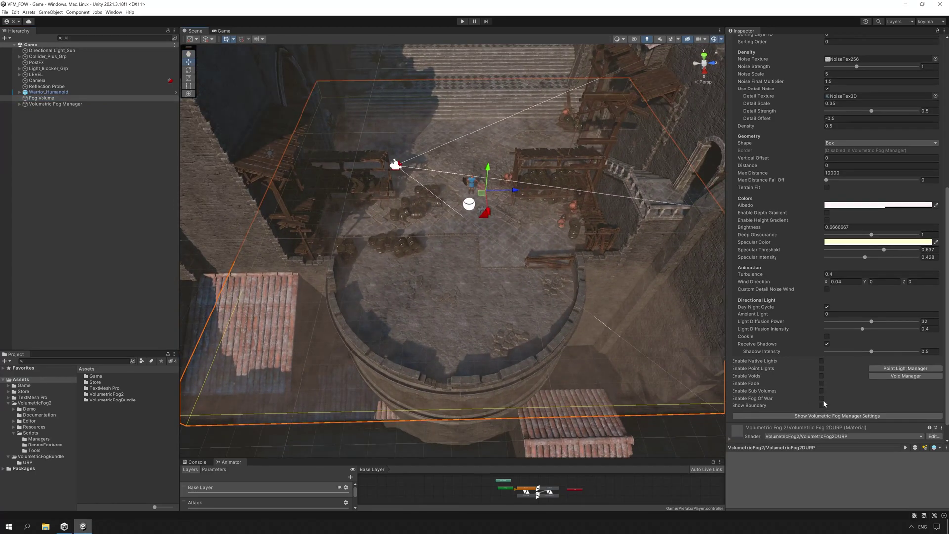
left_click(822, 398)
scroll(818, 366, "down", 4)
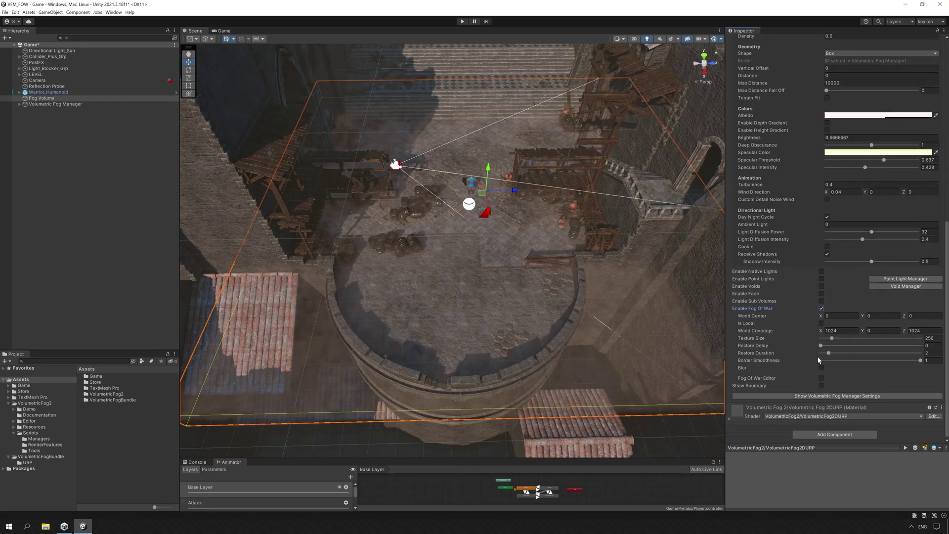
left_click(821, 378)
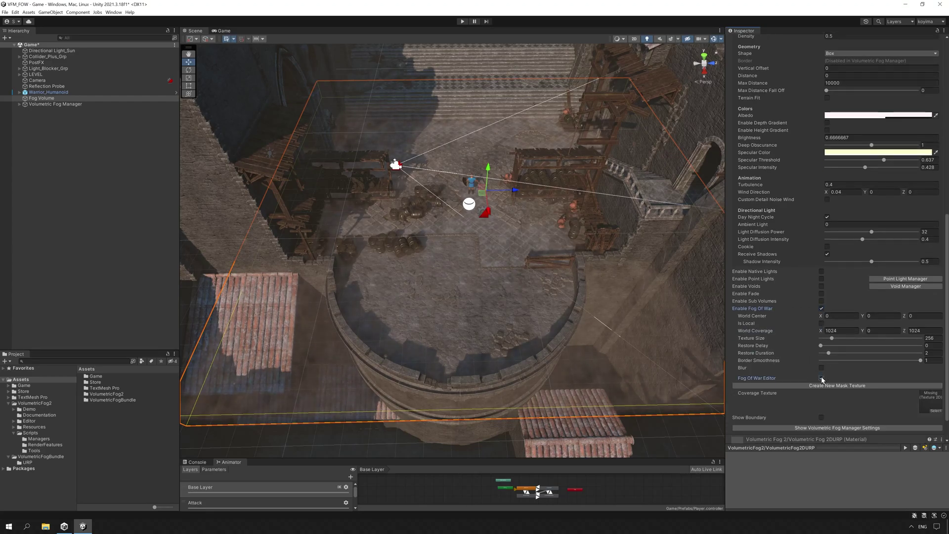
Create a new 256 × 256 mask texture for the fog of war.
scroll(823, 366, "down", 2)
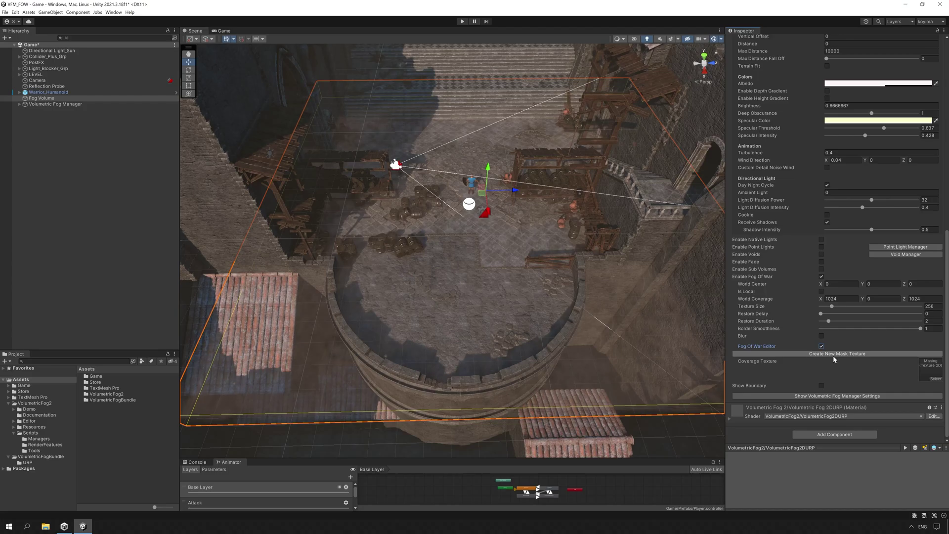
left_click(835, 354)
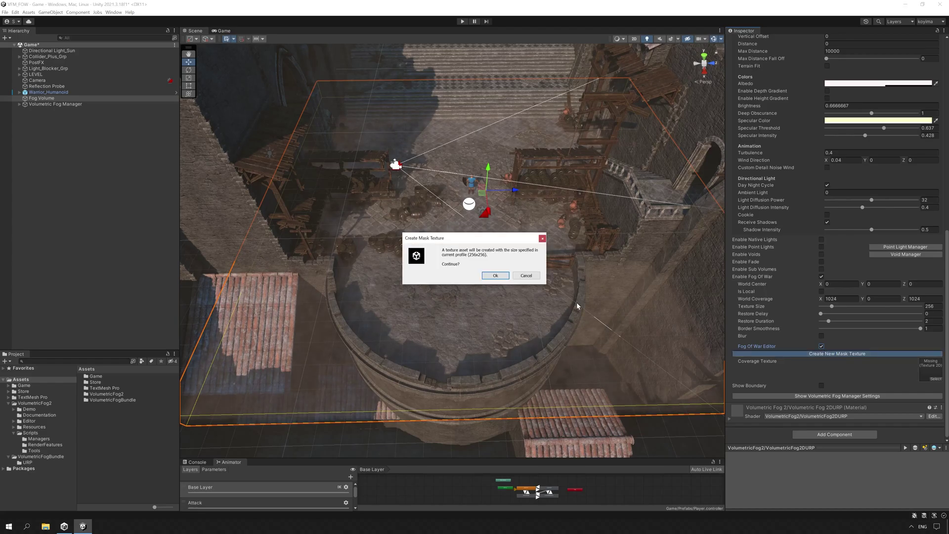
left_click(495, 275)
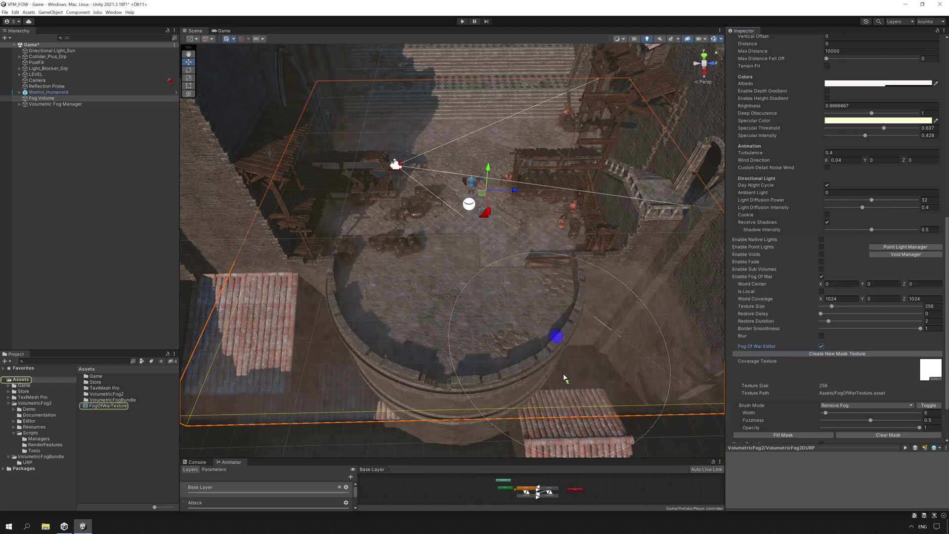
Try the fog of war mask brush in Add Fog mode and return it to Remove Fog.
left_click(930, 412)
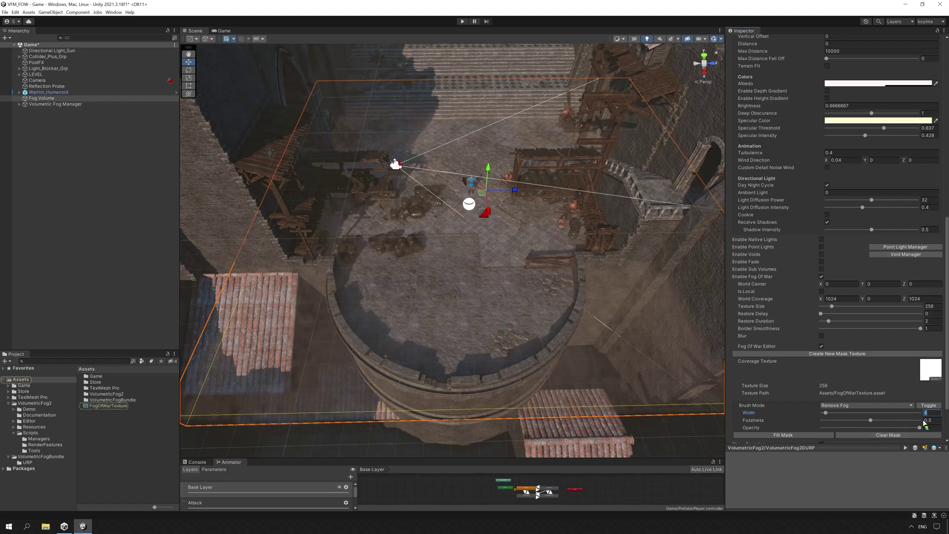
left_click(930, 427)
middle_click_drag(653, 336, 577, 315)
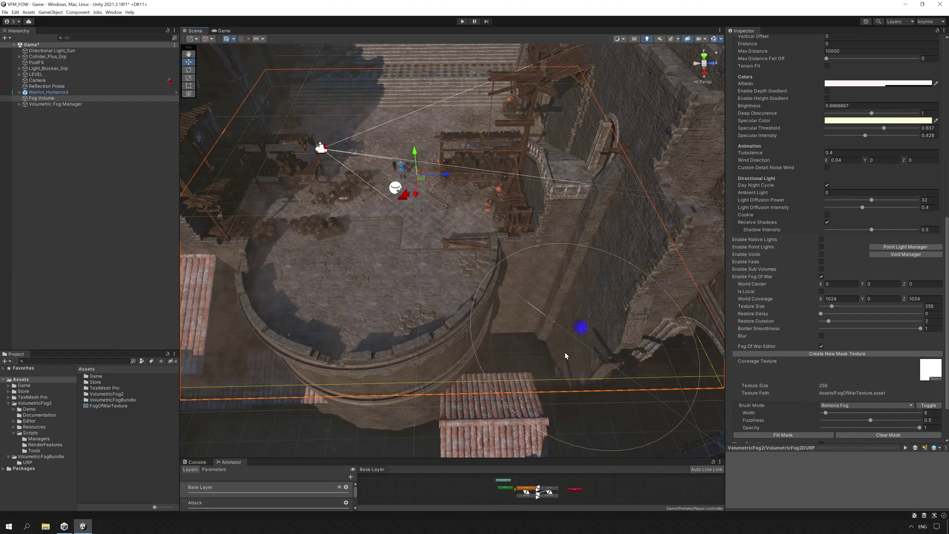
middle_click_drag(517, 317, 626, 324)
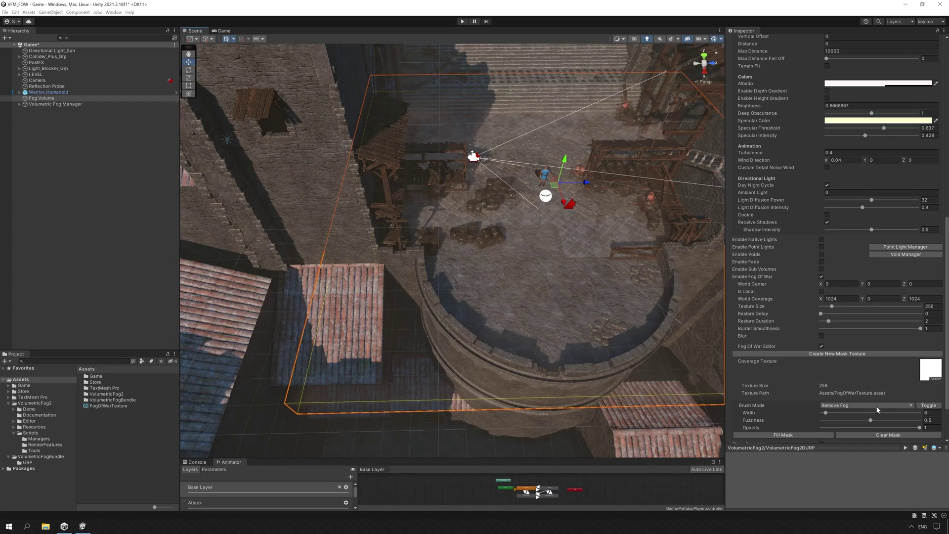
left_click(882, 407)
left_click(840, 413)
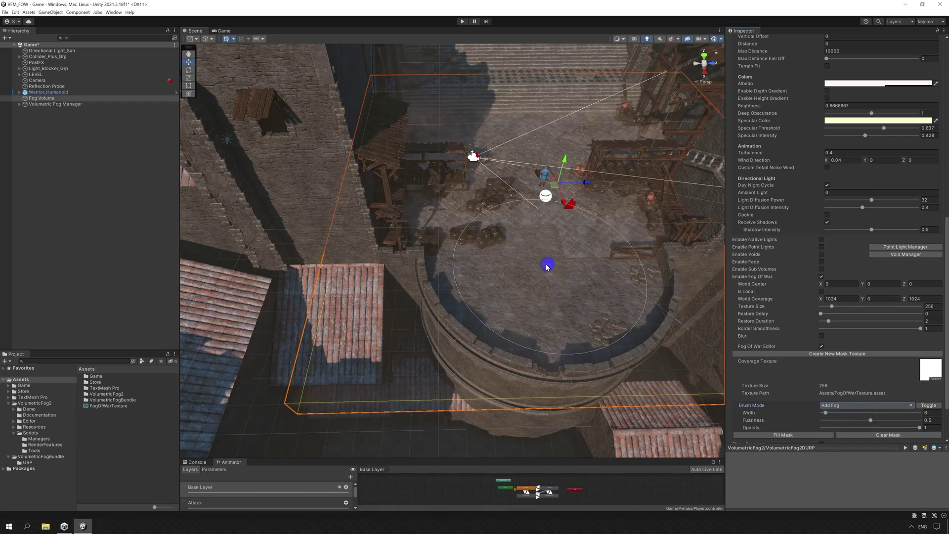
left_click(862, 406)
left_click(843, 420)
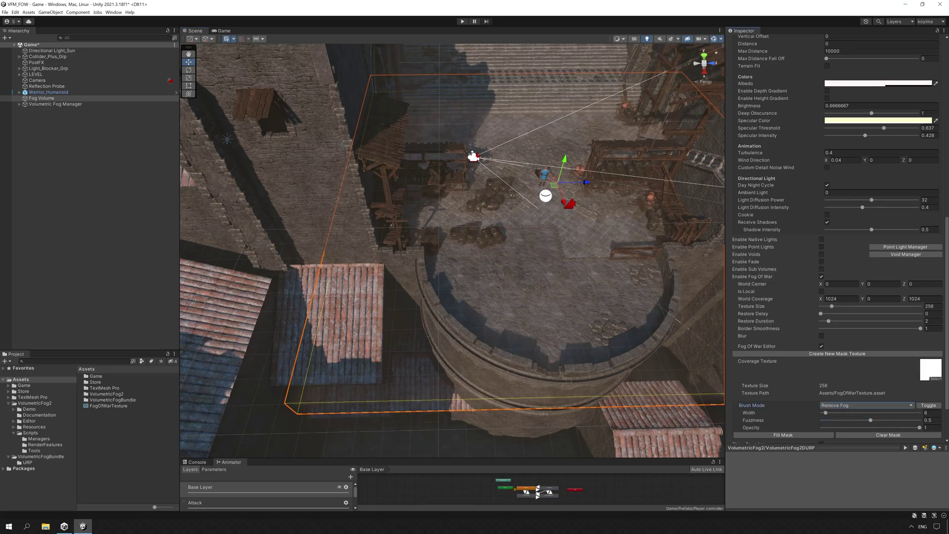
Turn off the Fog Of War Editor on the fog volume.
middle_click_drag(597, 184, 554, 288)
scroll(552, 269, "up", 4)
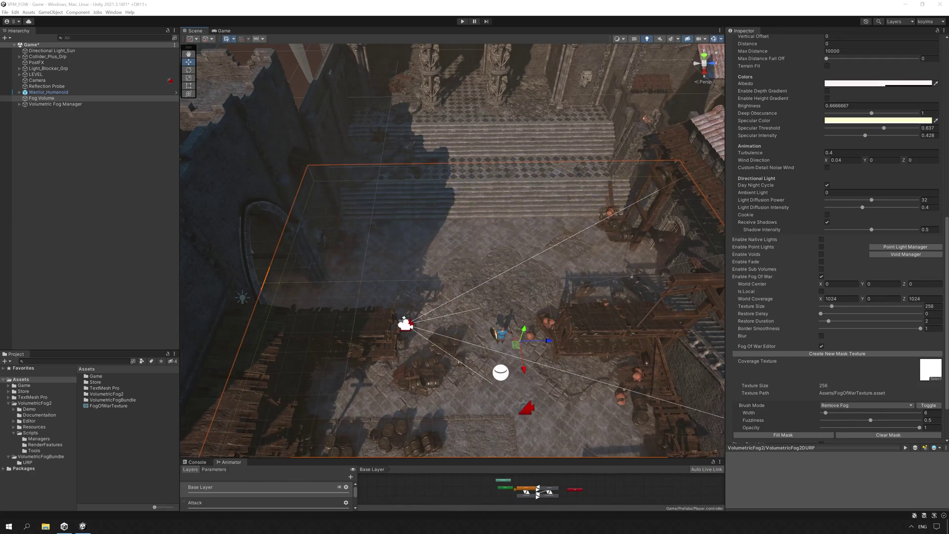
middle_click_drag(538, 307, 519, 240)
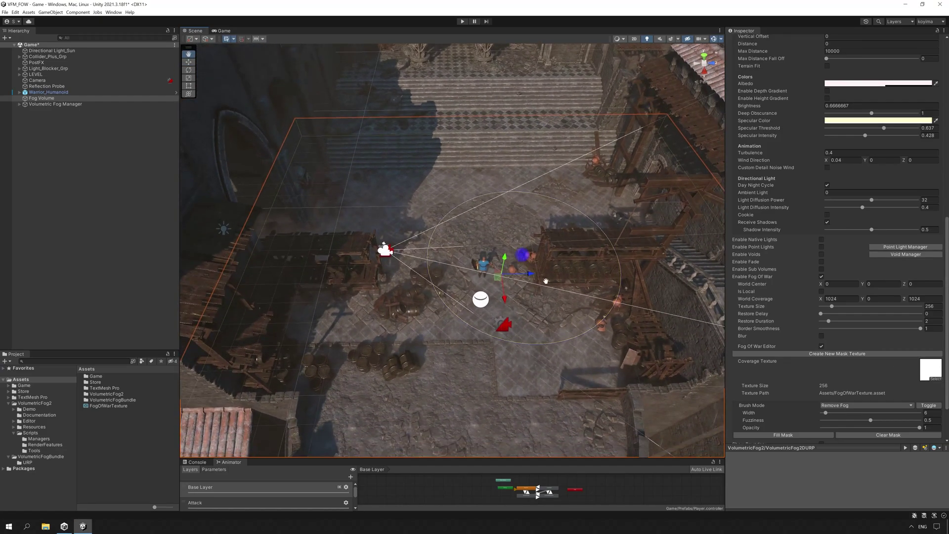
scroll(826, 373, "down", 1)
scroll(826, 371, "down", 2)
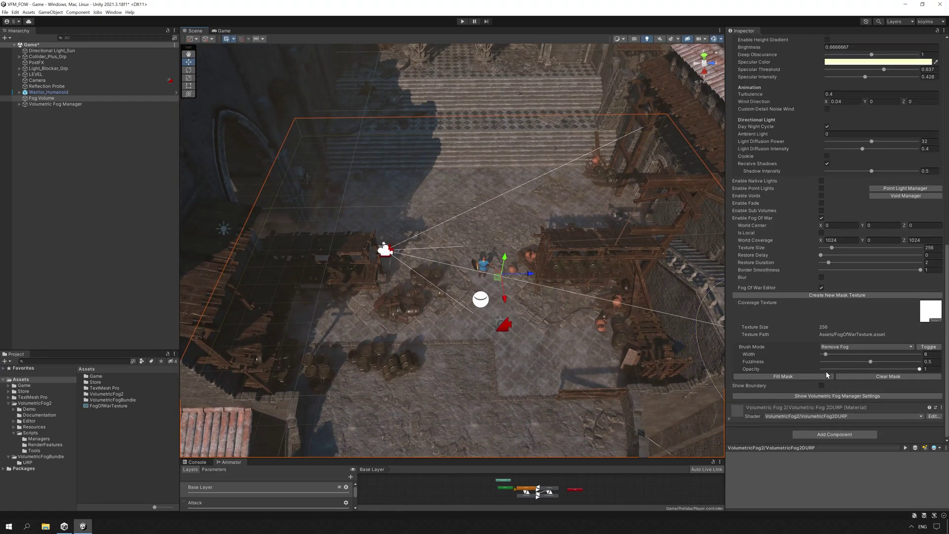
left_click(821, 288)
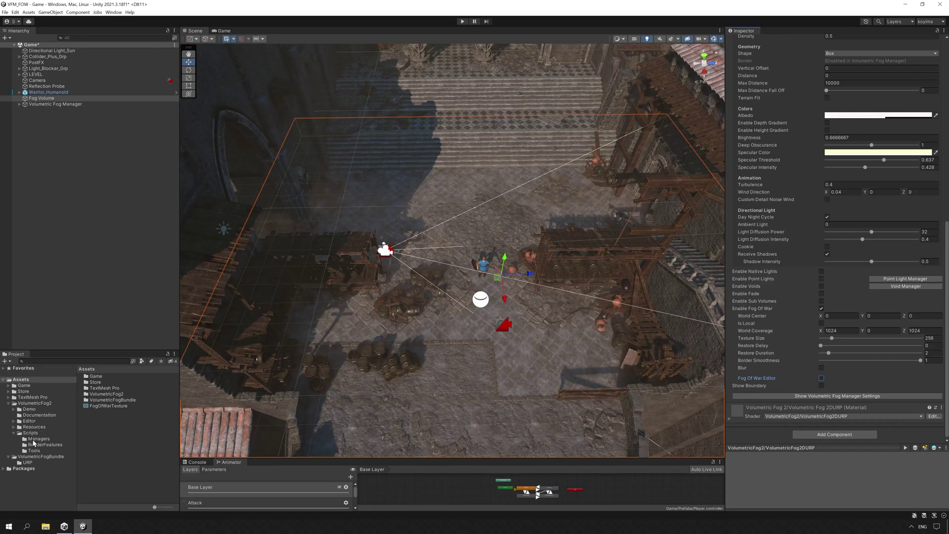
Open FogOfWarDemoScene from the VolumetricFog2/Demo folder, run it, and move the capsule left through the fog.
left_click(30, 409)
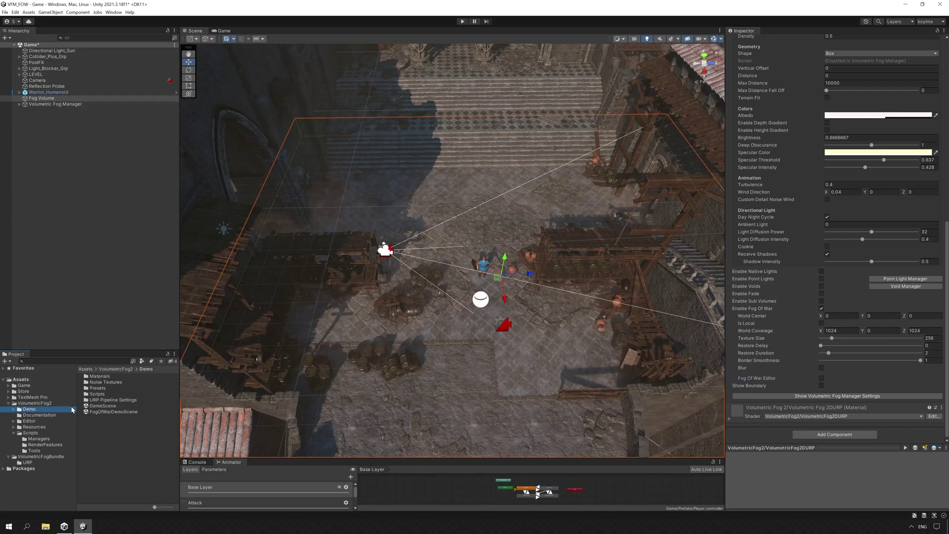
double_click(111, 412)
left_click(463, 279)
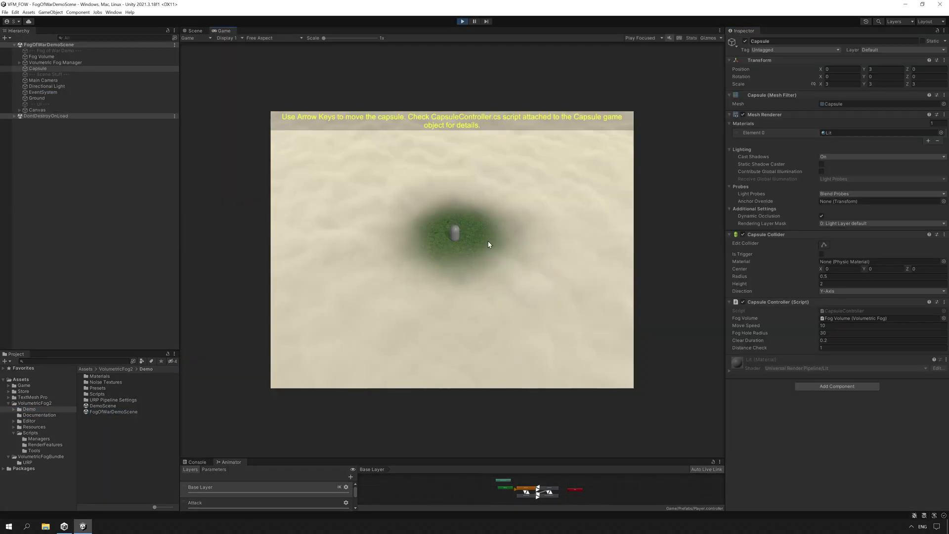
key("Left")
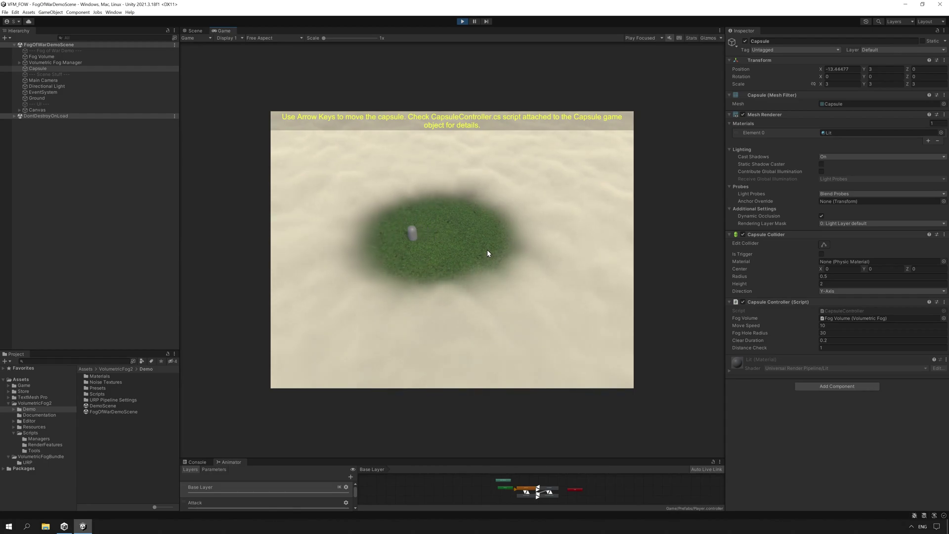
Move the capsule down and right through the fog and stop running the demo scene.
key("Down")
key("Right")
key("ctrl+p")
Open the CapsuleController script and copy the commented if block that calls SetFogOfWarAlpha when the capsule moves beyond distanceCheck.
double_click(852, 311)
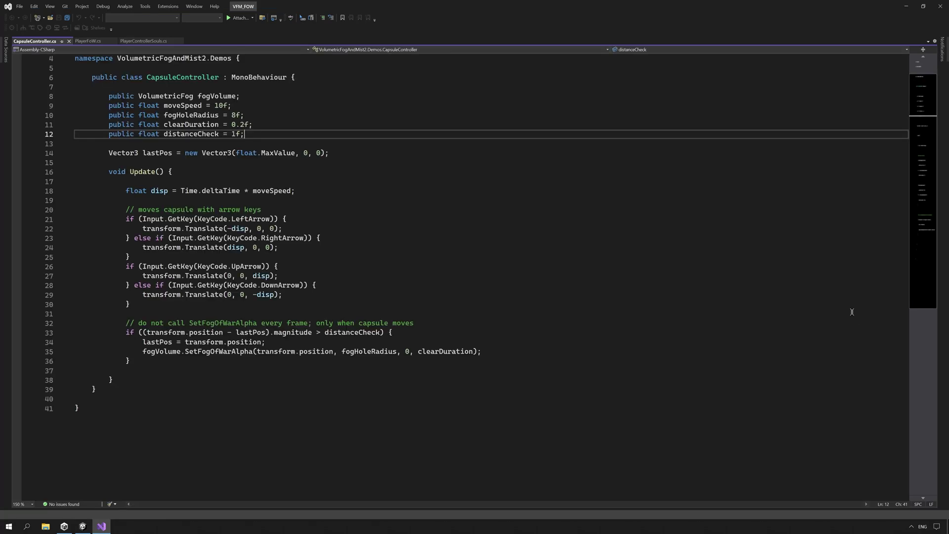
left_click_drag(108, 96, 273, 131)
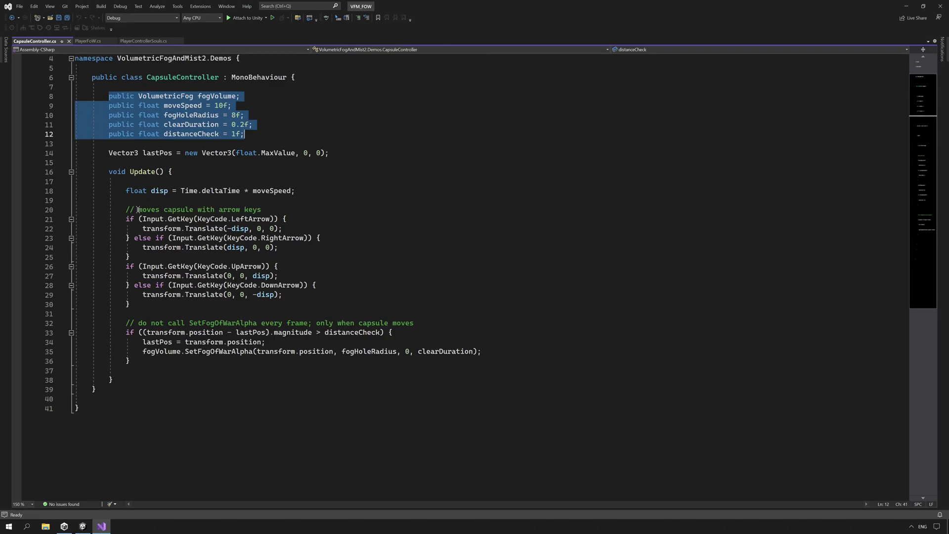
left_click_drag(125, 202, 222, 304)
left_click_drag(127, 323, 191, 364)
key("ctrl+c")
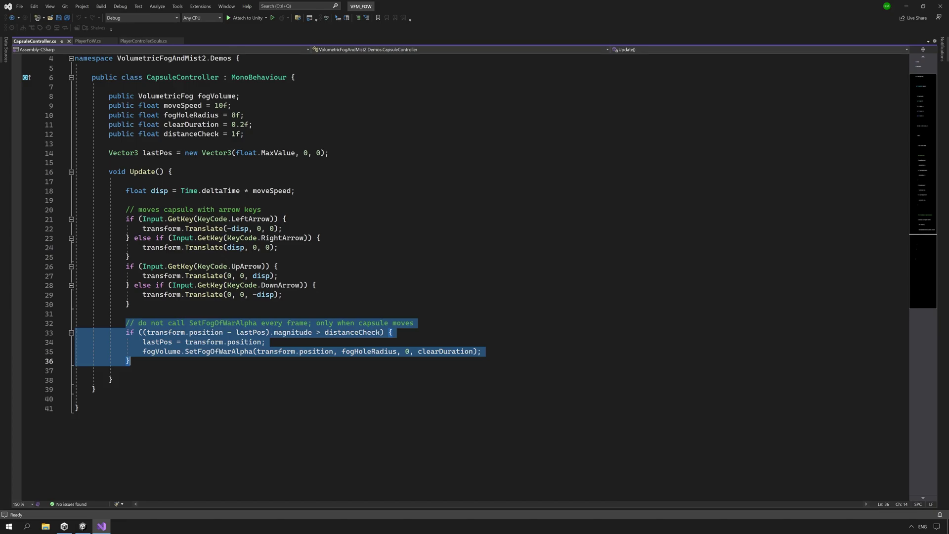
Create a C# script named PlayerFoW in the Game/Scripts folder and open it for editing.
left_click(82, 525)
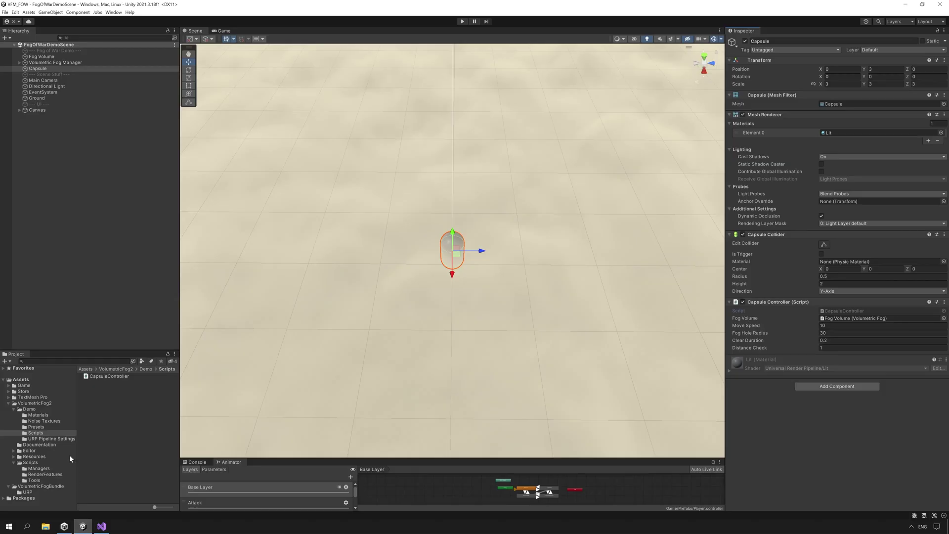
left_click(24, 385)
double_click(105, 400)
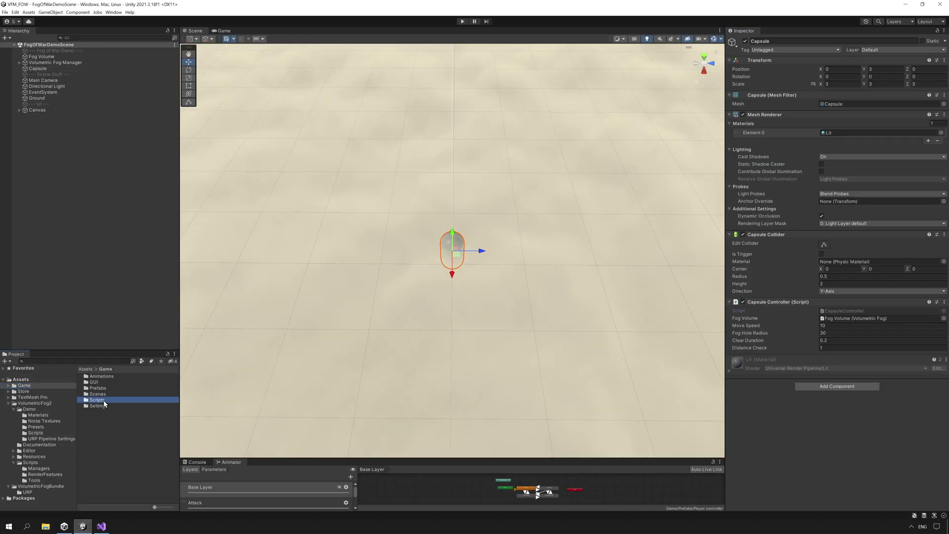
right_click(104, 404)
mouse_move(191, 228)
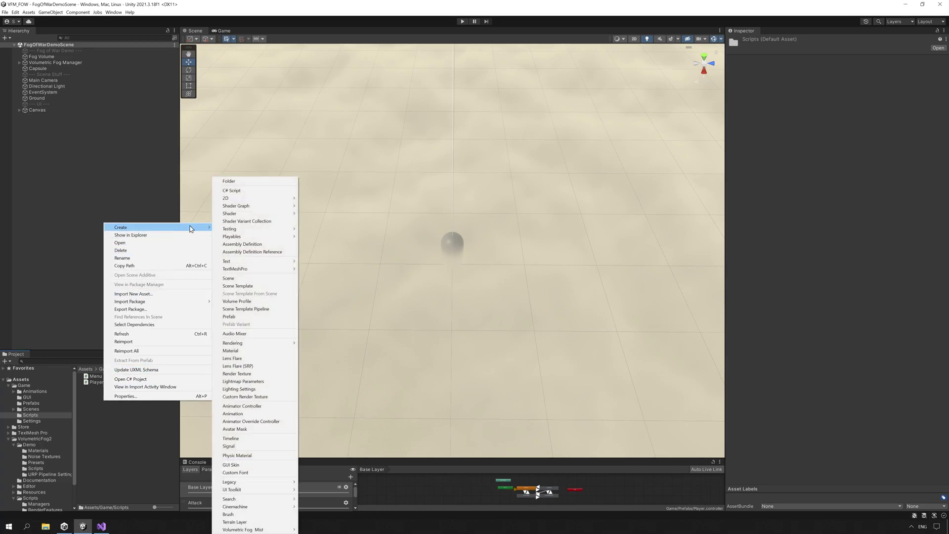
left_click(249, 191)
type("PlayerFoW")
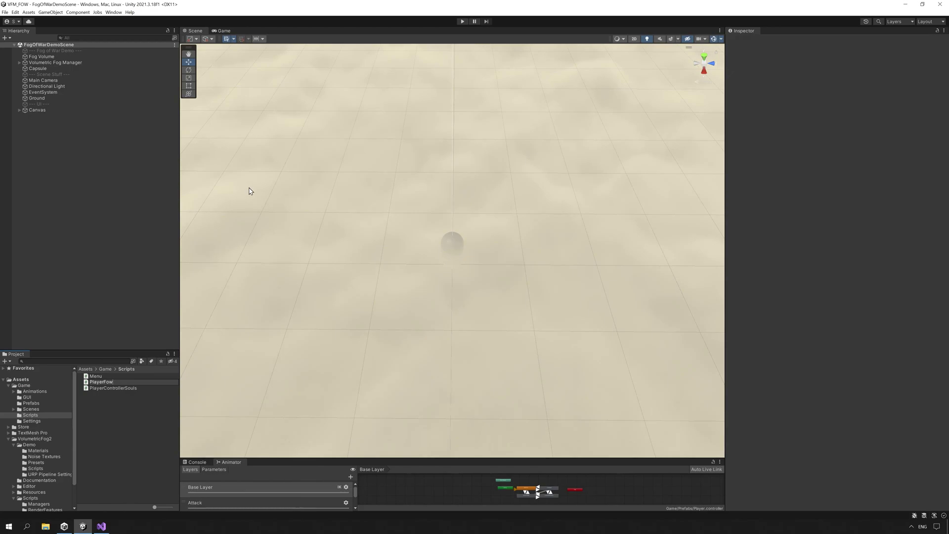
key("Return")
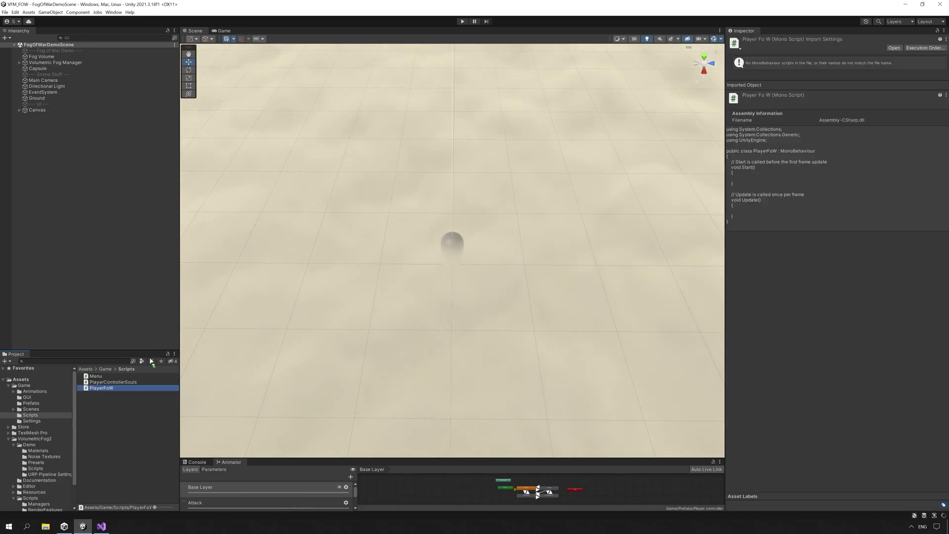
double_click(113, 390)
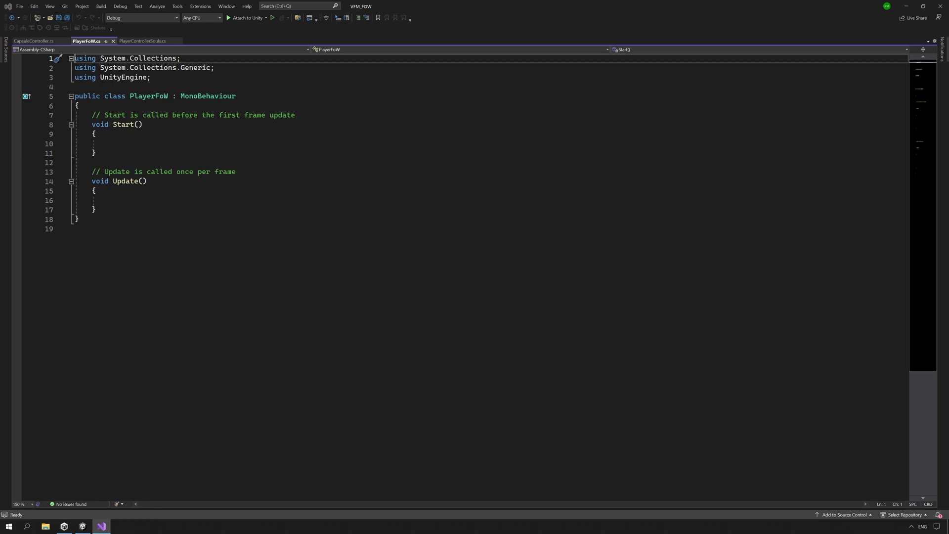
Add a using directive for VolumetricFogAndMist2 to PlayerFoW and paste the copied SetFogOfWarAlpha block into its Update method.
left_click(90, 87)
type("using VolumetricFogAndMist2;")
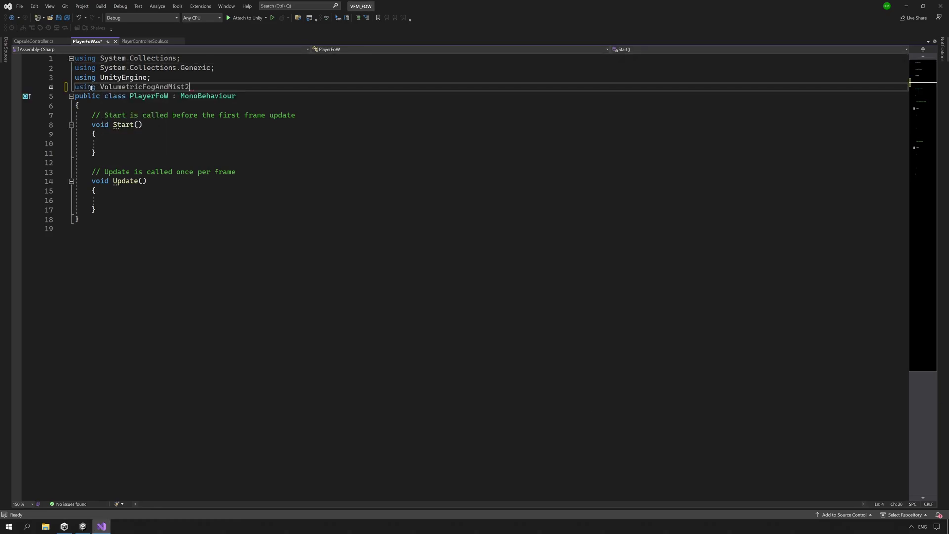
key("Return")
left_click(169, 209)
key("ctrl+v")
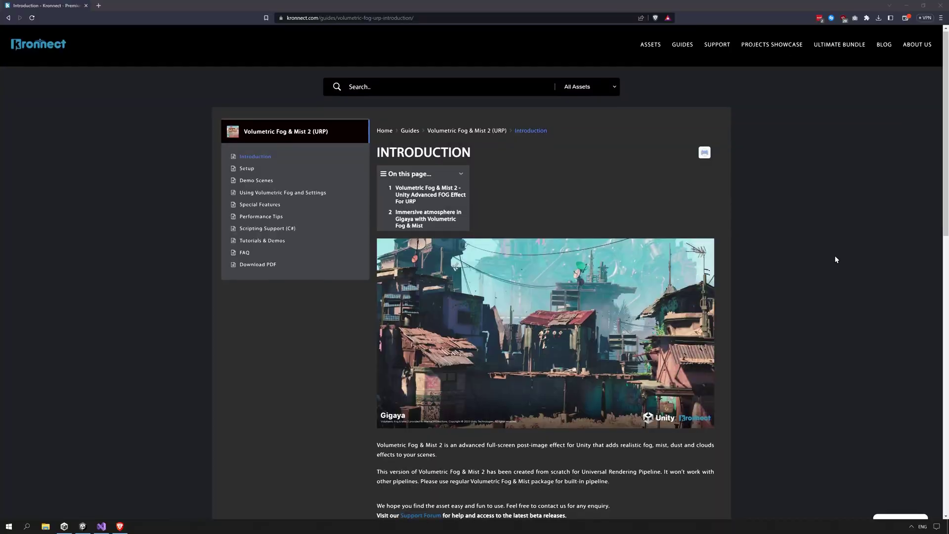
Open the Scripting Support (C#) page of the Volumetric Fog & Mist 2 online guide and look through the Fog of War methods.
scroll(834, 255, "down", 4)
scroll(830, 268, "up", 2)
scroll(830, 272, "up", 2)
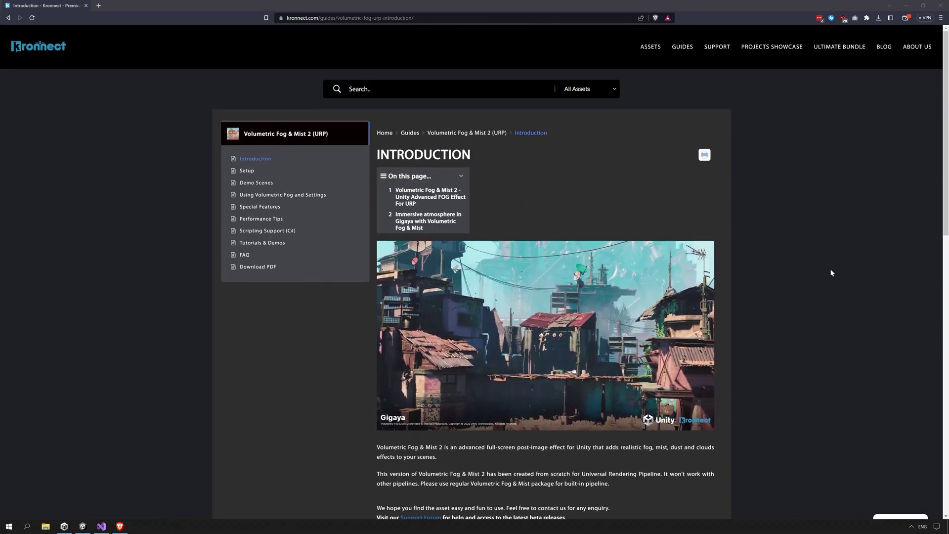
left_click(286, 232)
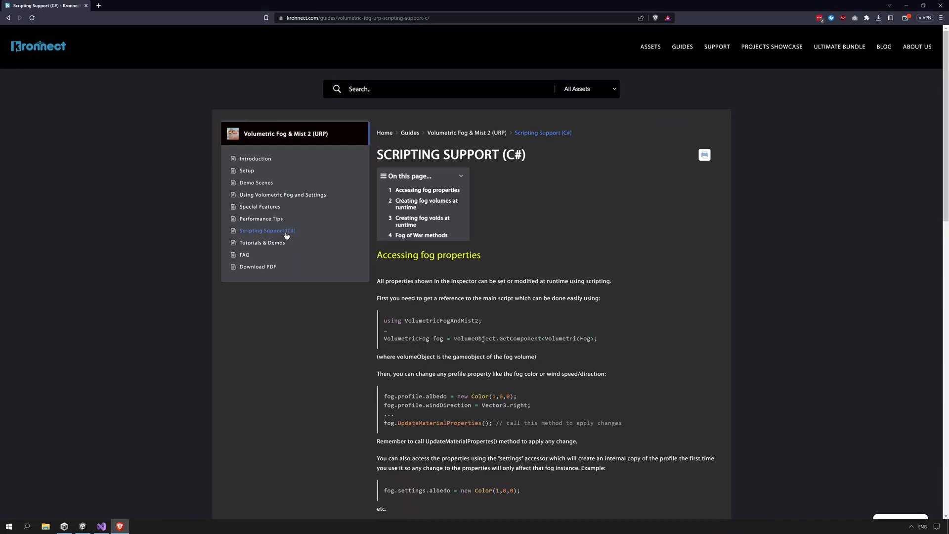
scroll(464, 284, "down", 2)
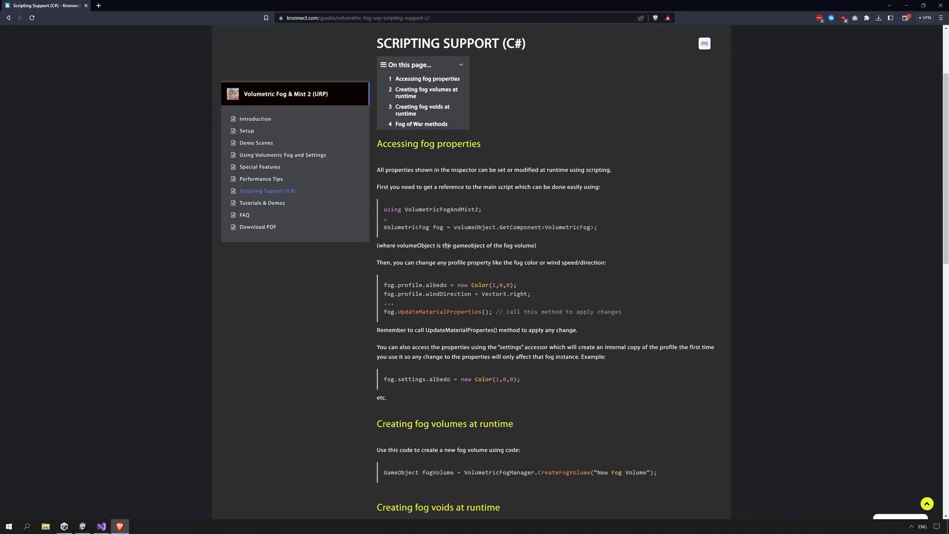
scroll(496, 266, "down", 2)
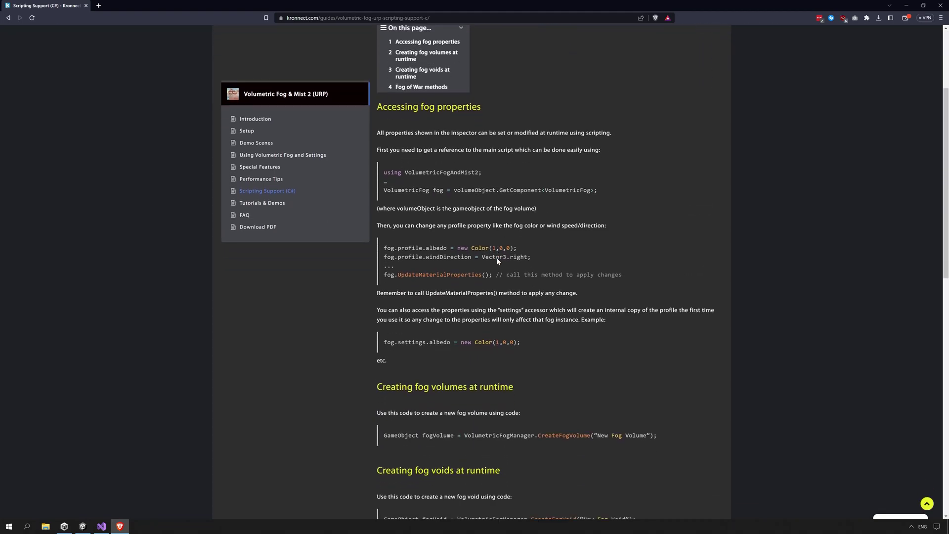
scroll(496, 266, "down", 7)
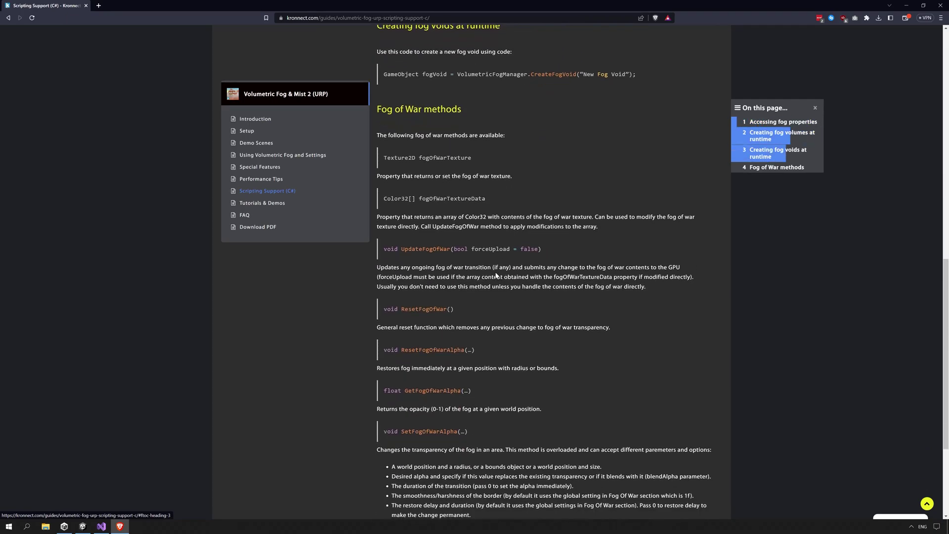
scroll(496, 277, "down", 2)
scroll(455, 319, "up", 3)
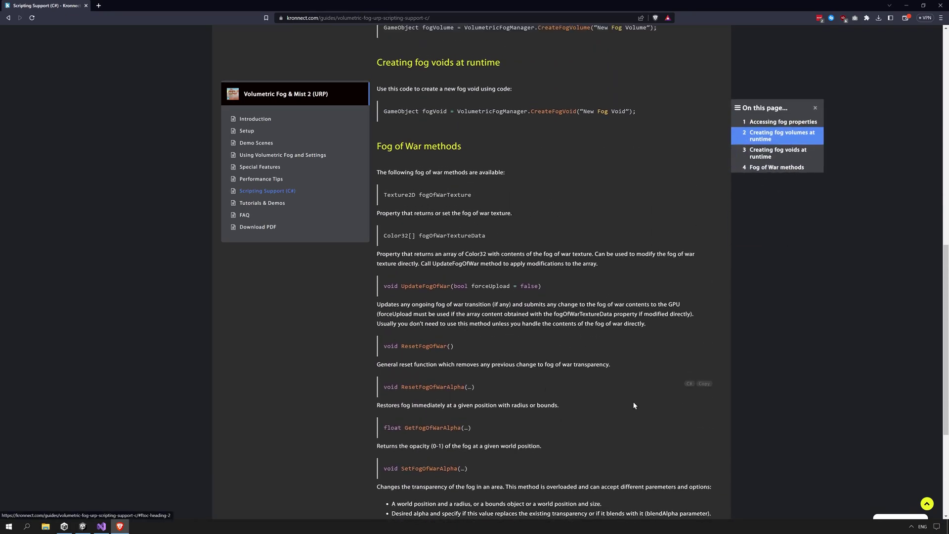
scroll(339, 292, "down", 3)
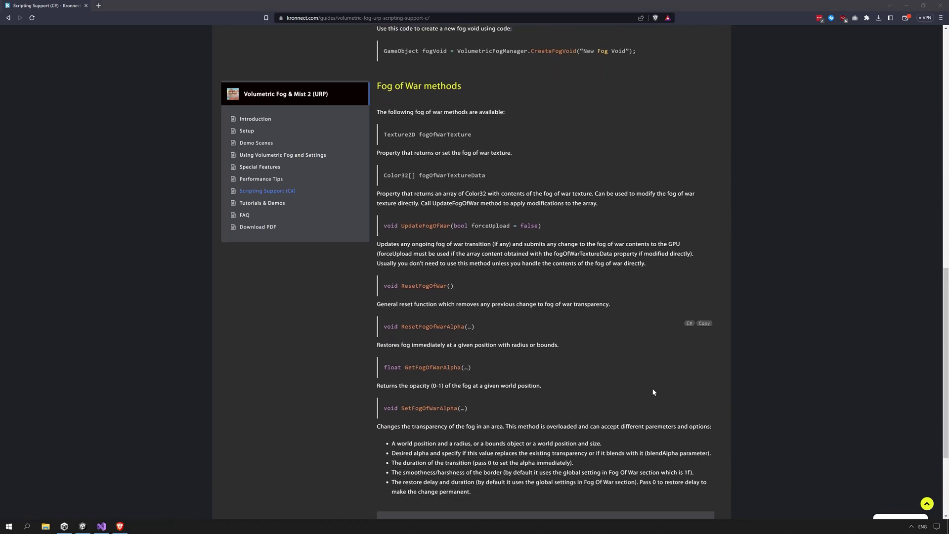
Read the SetFogOfWarAlpha description and its options for position, alpha, transition duration, border smoothness and restore delay.
left_click_drag(338, 292, 472, 289)
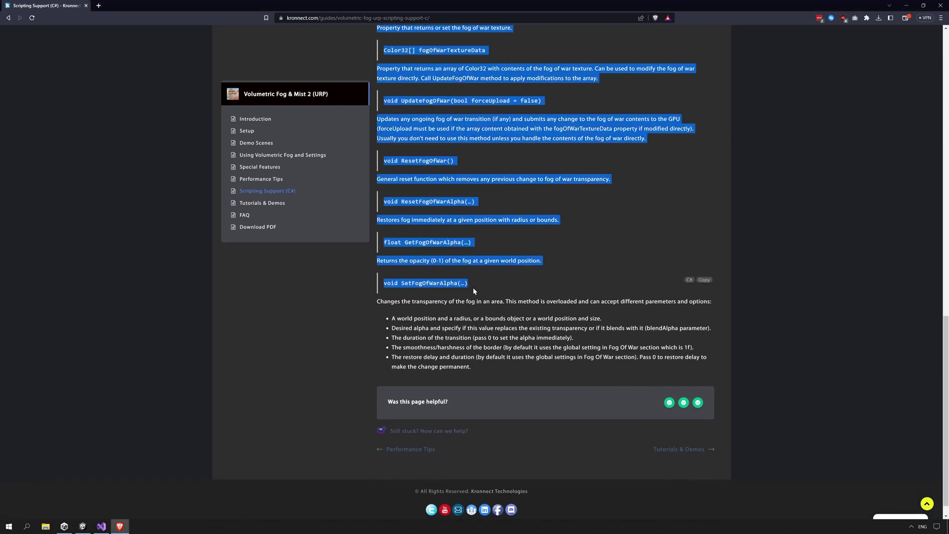
left_click(382, 307)
left_click_drag(369, 301, 484, 366)
left_click(484, 367)
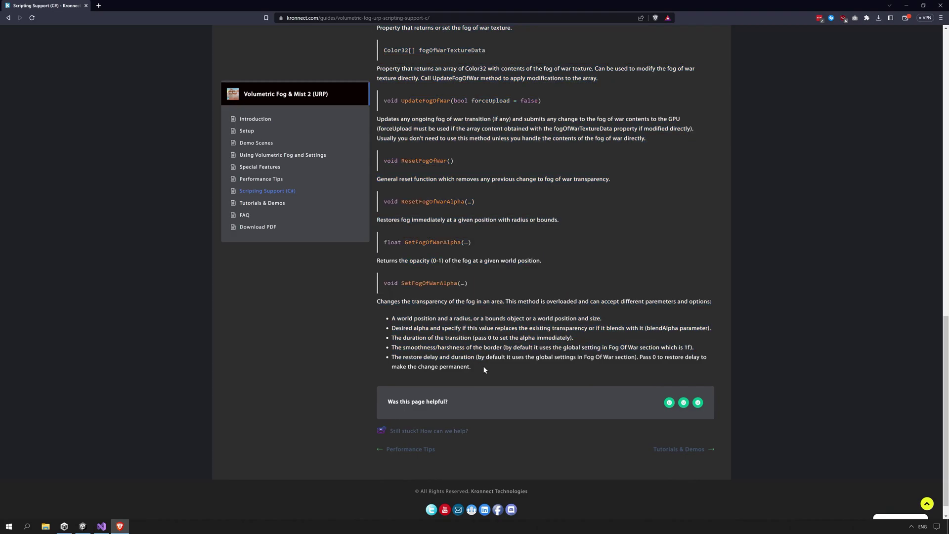
left_click_drag(394, 318, 473, 362)
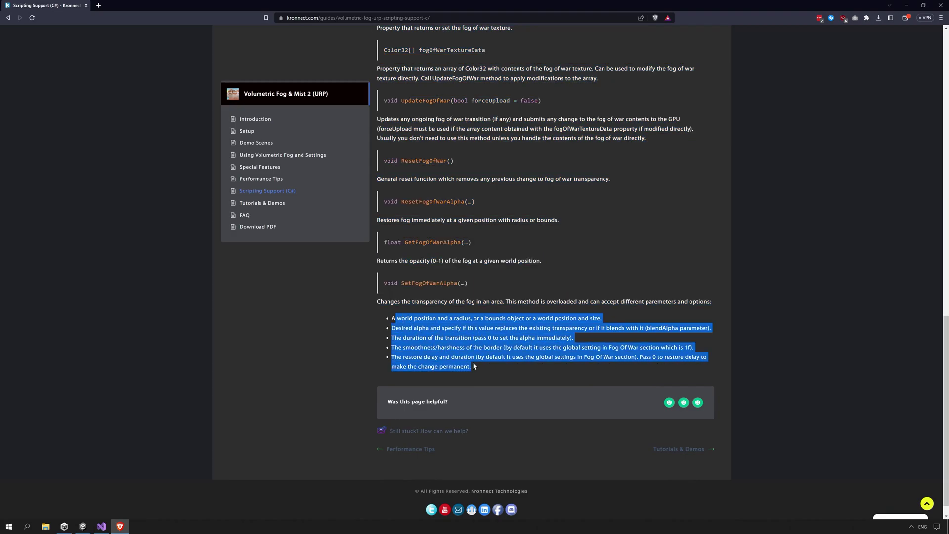
left_click(401, 317)
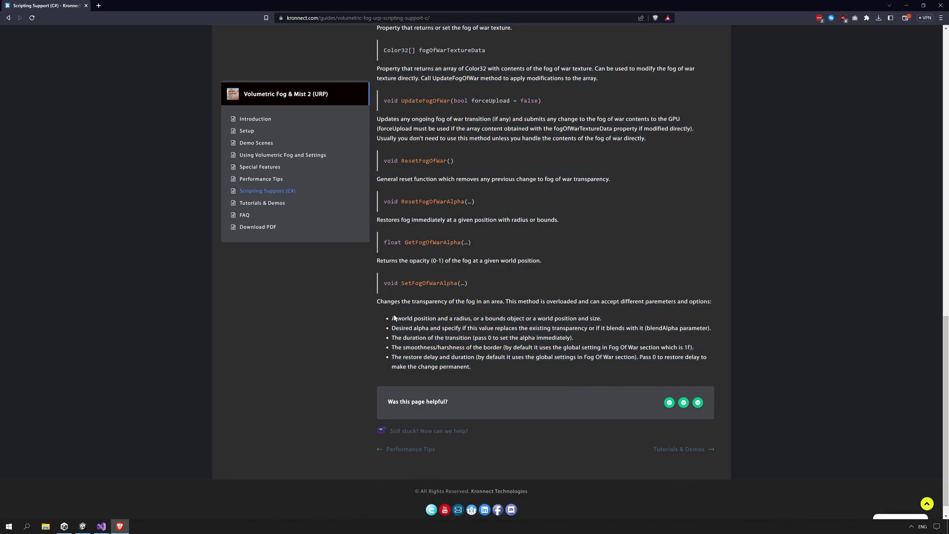
left_click_drag(392, 317, 613, 321)
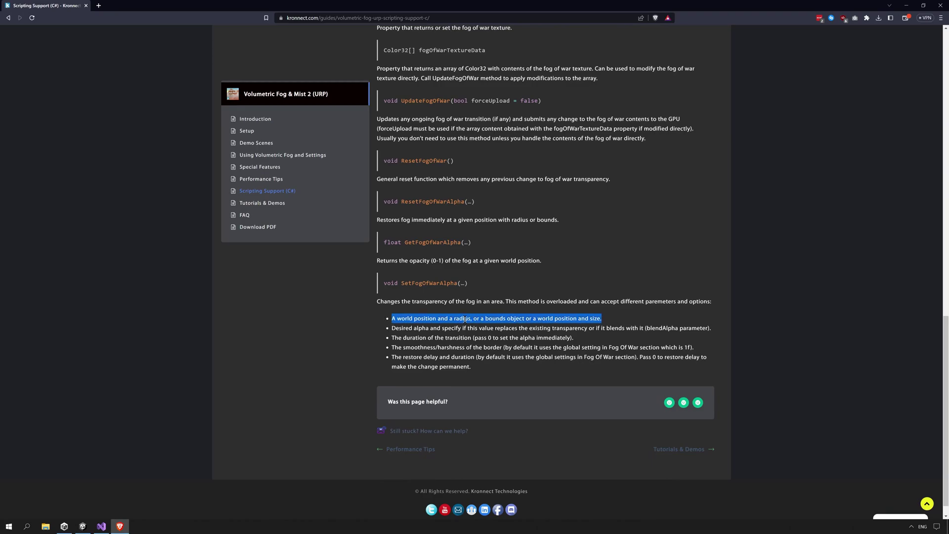
left_click(387, 328)
left_click_drag(402, 327, 710, 329)
left_click(721, 333)
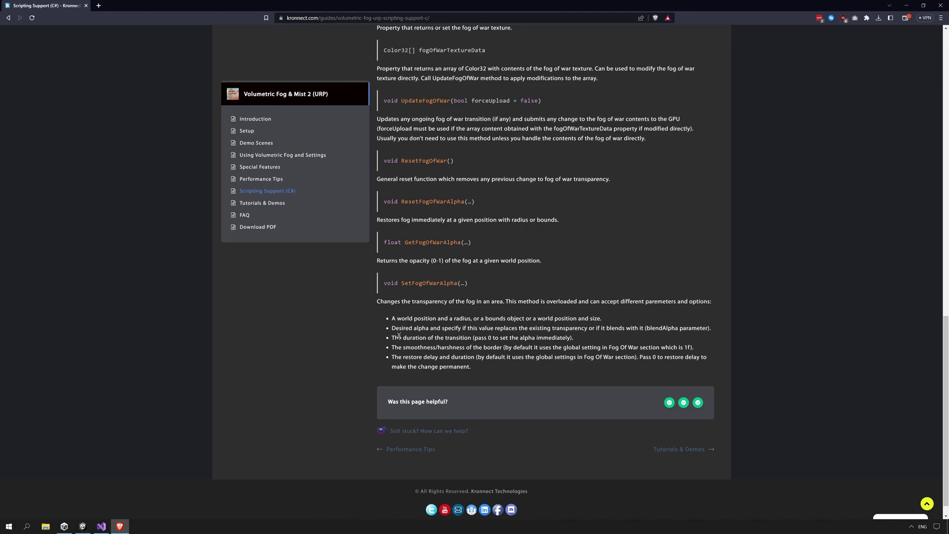
left_click_drag(391, 342, 616, 349)
left_click(393, 360)
left_click_drag(400, 357, 485, 365)
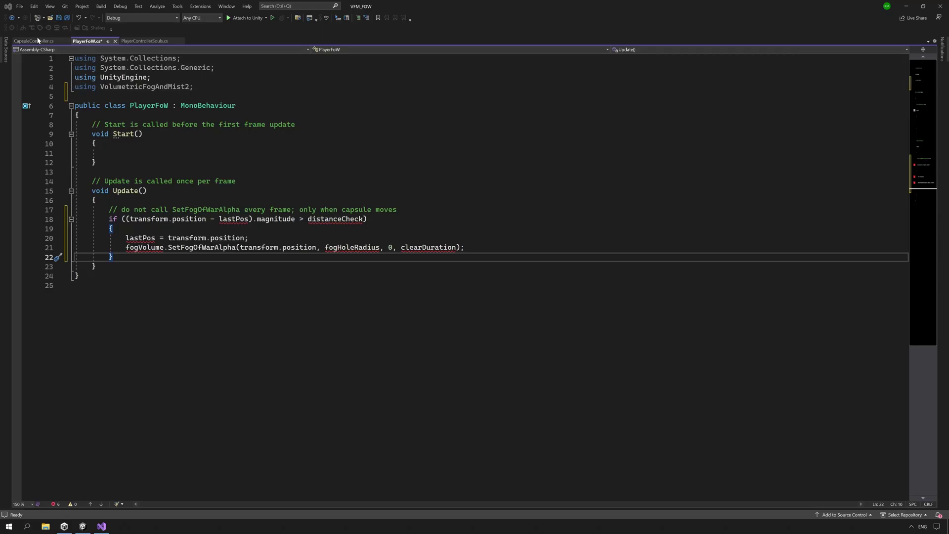
Copy the public fog fields and the lastPos vector from CapsuleController to the top of the PlayerFoW class.
left_click(37, 41)
left_click_drag(109, 97, 344, 155)
key("ctrl+c")
key("ctrl+Tab")
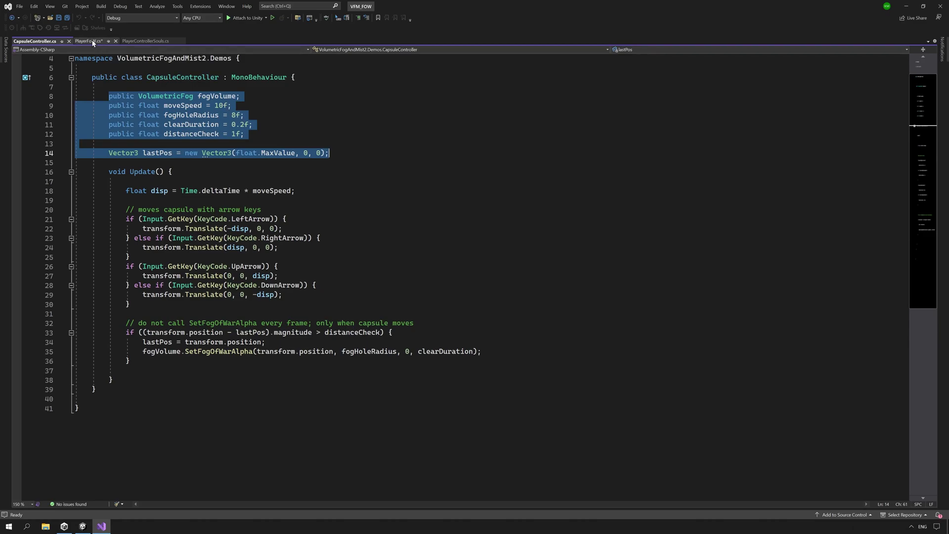
left_click(127, 113)
key("Return")
key("Return")
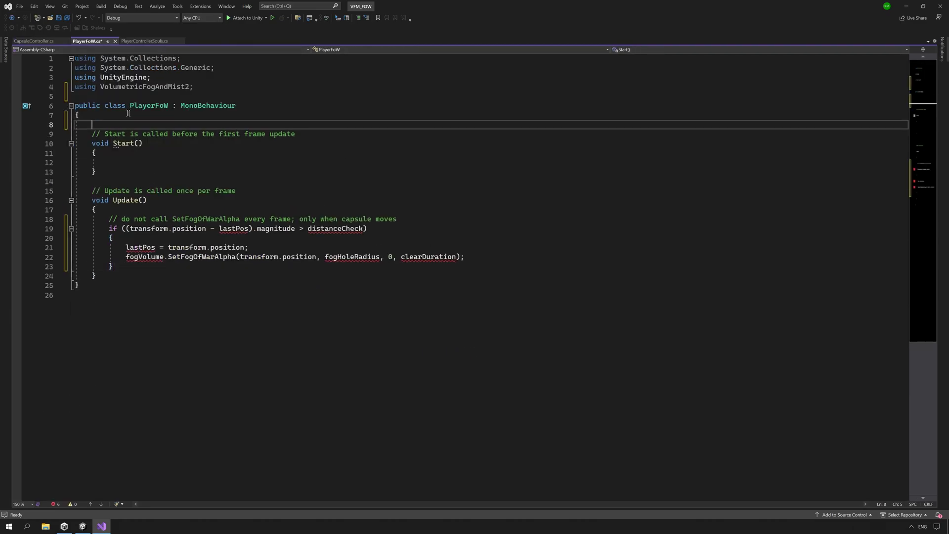
key("Up")
key("ctrl+v")
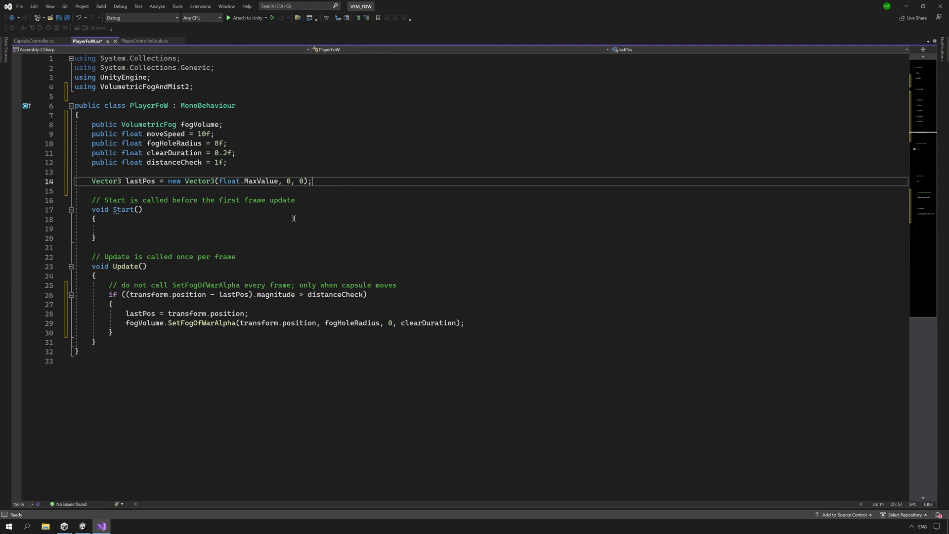
Add a Box Collider to the Fog Volume in the Game scene and make it a trigger.
left_click(906, 6)
scroll(760, 232, "down", 4)
left_click(757, 120)
left_click(820, 256)
type("box")
key("Return")
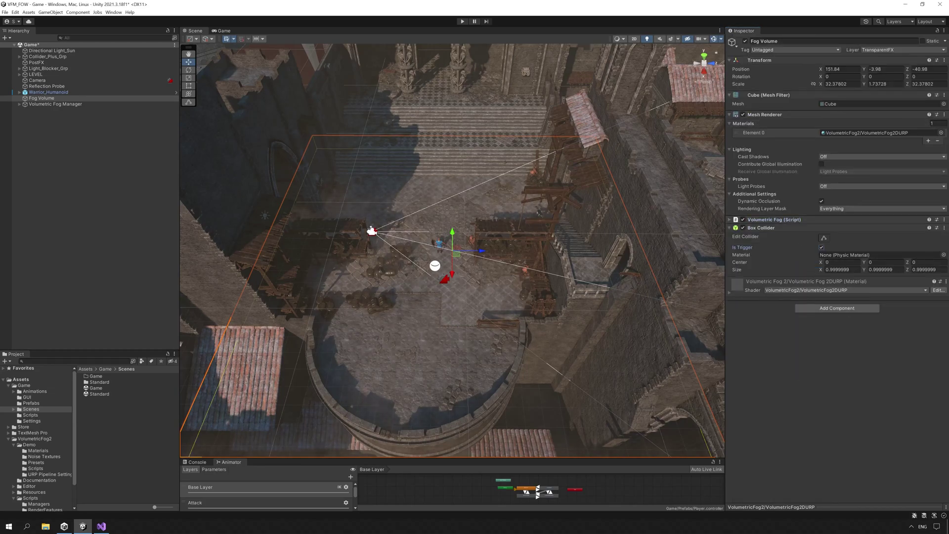
Create a new tag named Fog in the project's tag list.
left_click(778, 50)
left_click(771, 113)
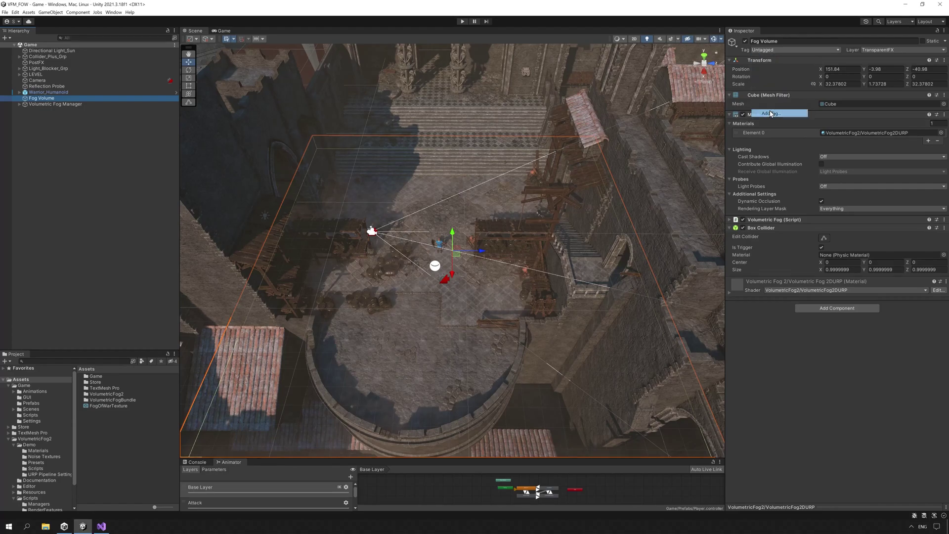
left_click(929, 76)
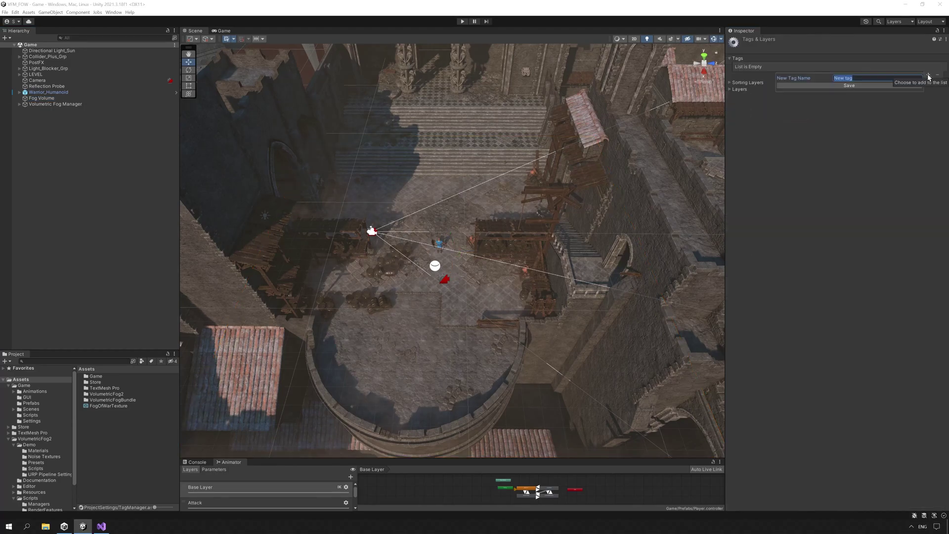
type("Fog")
left_click(878, 83)
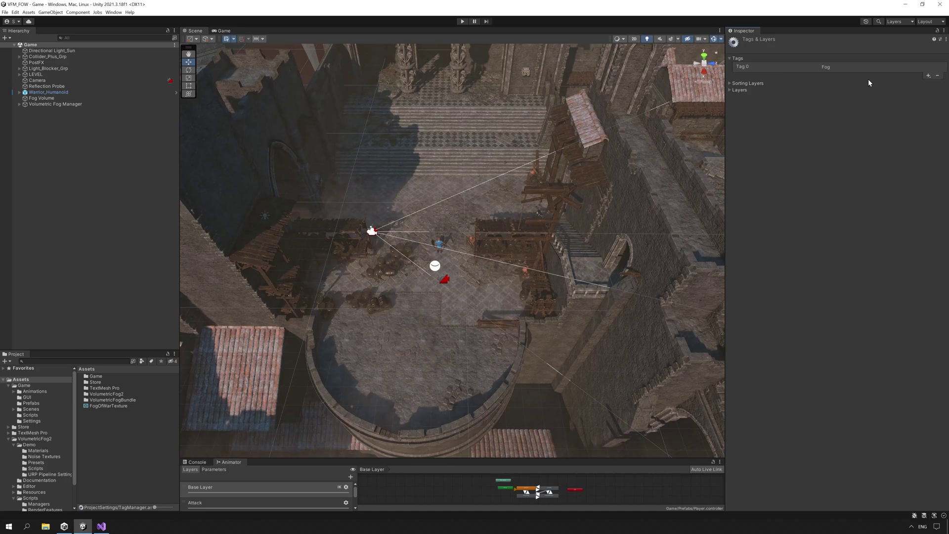
Assign the Fog tag to the Fog Volume object.
left_click(41, 97)
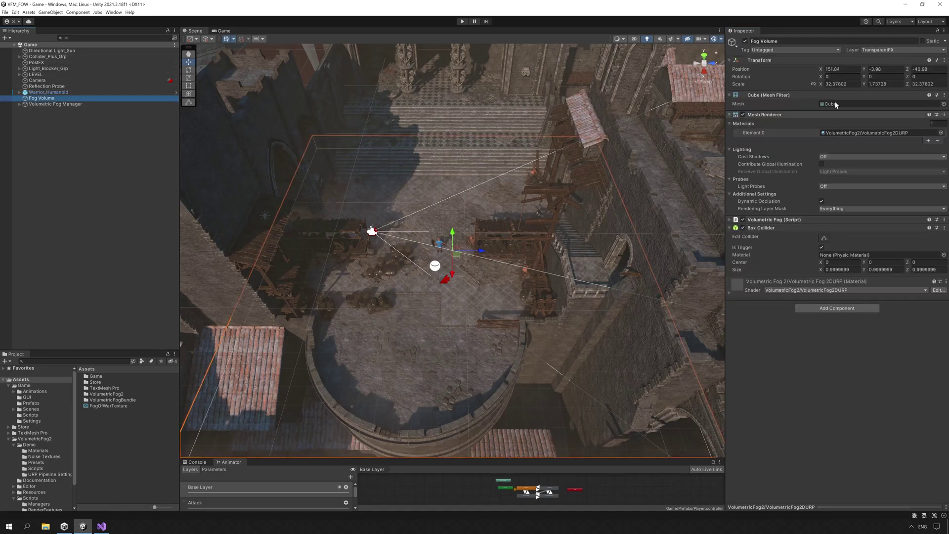
left_click(810, 50)
left_click(770, 112)
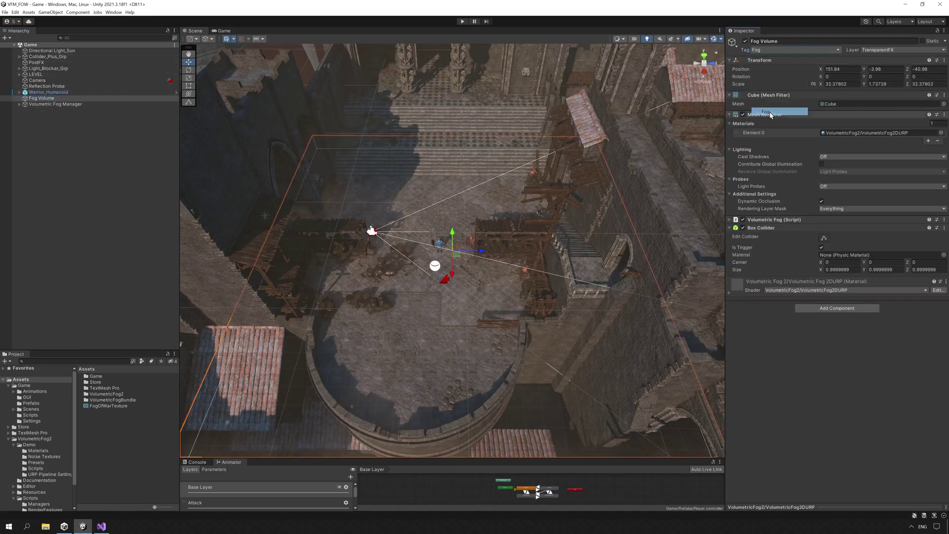
Add an OnTriggerEnter method to PlayerFoW that sets fogVolume to the other collider's VolumetricFog component when its tag is "Fog".
left_click(119, 342)
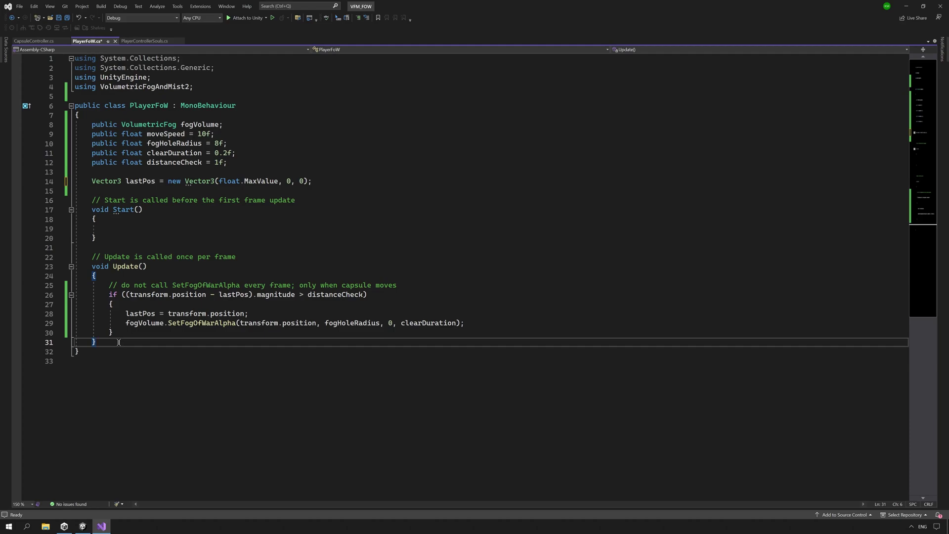
key("Return")
key("Return")
type("ontrig")
key("Tab")
type("if (other.CompareTag(\"Fog")
key("End")
key("Return")
type("{")
key("Return")
type("fogVolume = other.GetComponent")
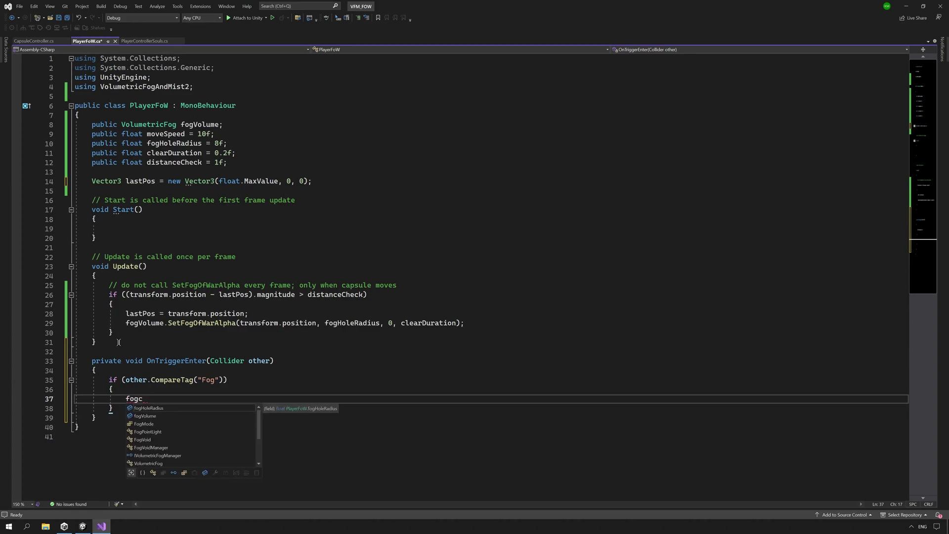
type("<VolumetricFog>();")
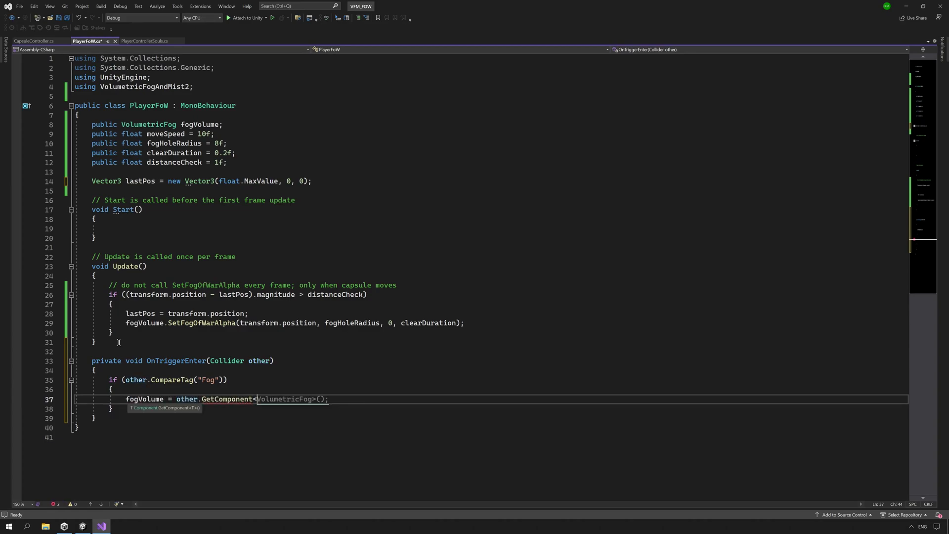
Add an OnTriggerExit method with the same "Fog" tag check that sets fogVolume to null.
left_click(111, 419)
key("Return")
key("Return")
type("void OnTr")
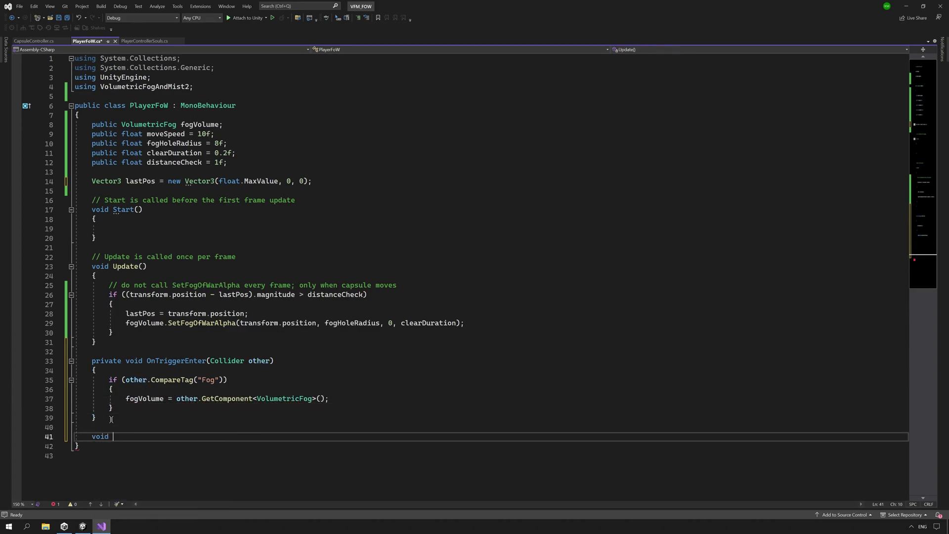
key("Tab")
left_click_drag(108, 377, 115, 409)
key("ctrl+c")
left_click(127, 458)
key("ctrl+v")
left_click_drag(177, 475, 349, 477)
type("null'")
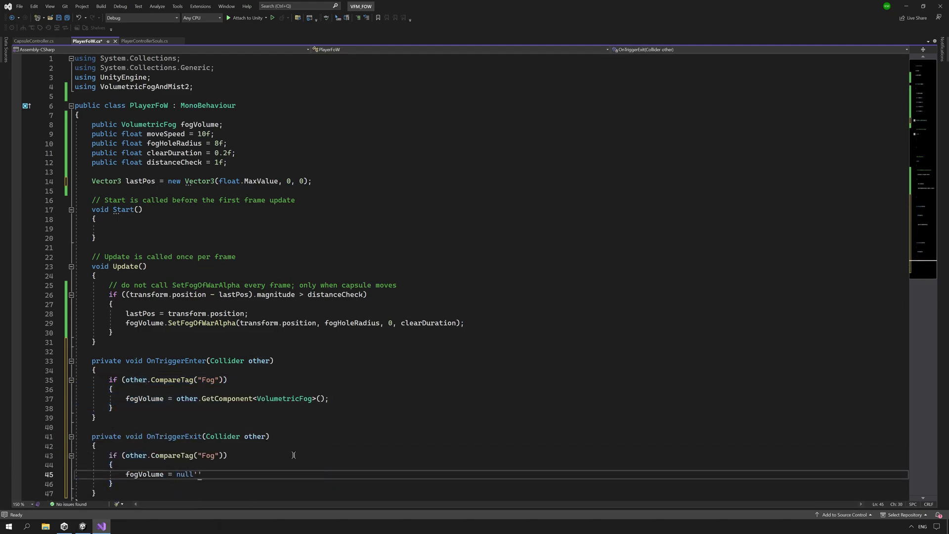
Insert an early return at the start of Update for when fogVolume is null.
left_click(240, 276)
key("Return")
key("Return")
key("Up")
type("if (fogVolume == null)")
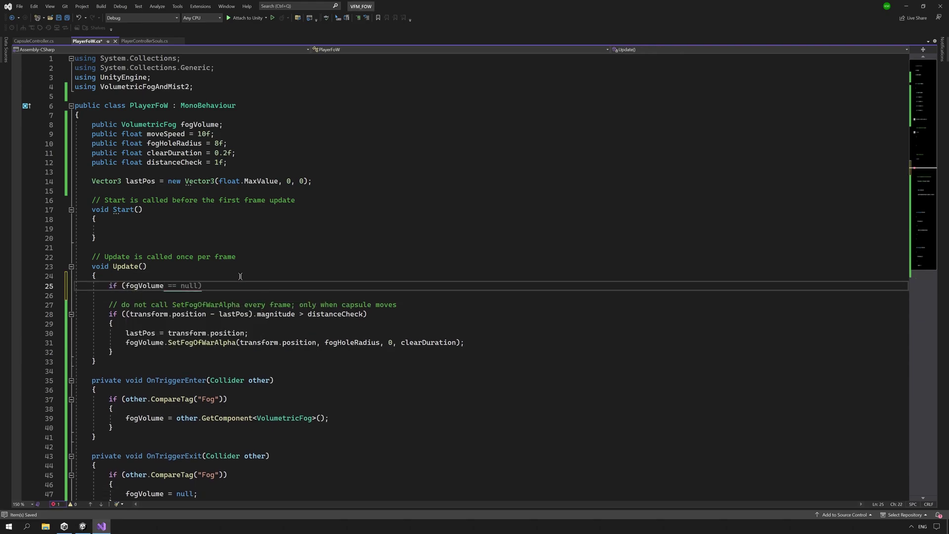
type(" return;")
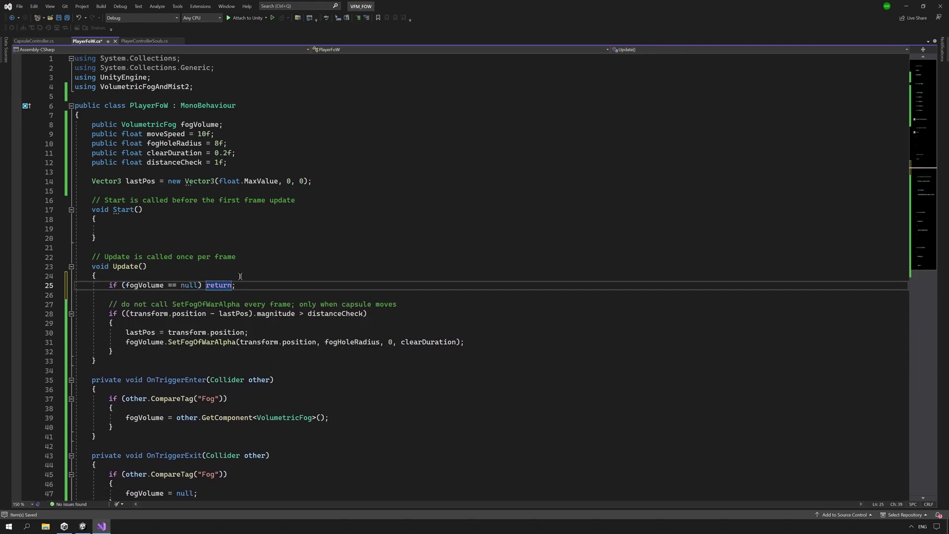
Switch to Unity and attach the PlayerFoW script to the Warrior_Humanoid character.
key("alt+Tab")
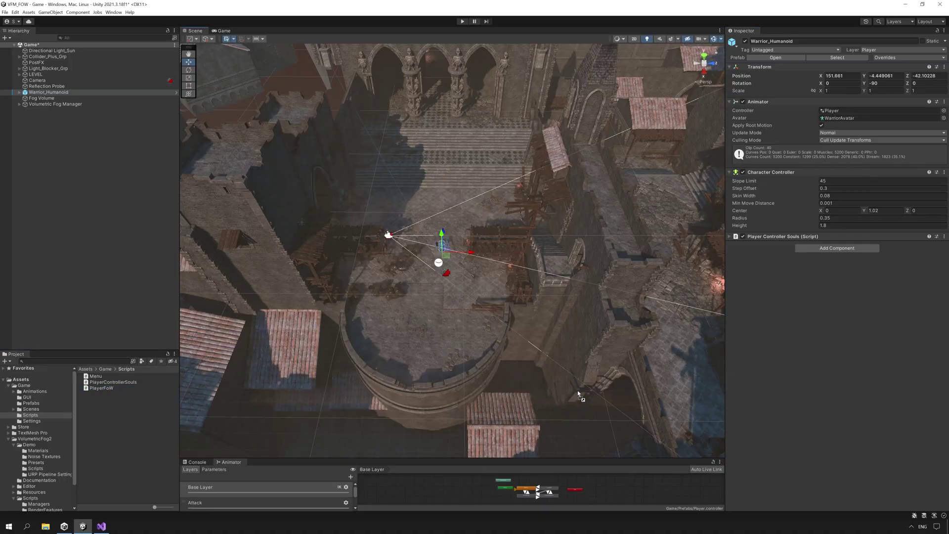
left_click_drag(870, 292, 870, 291)
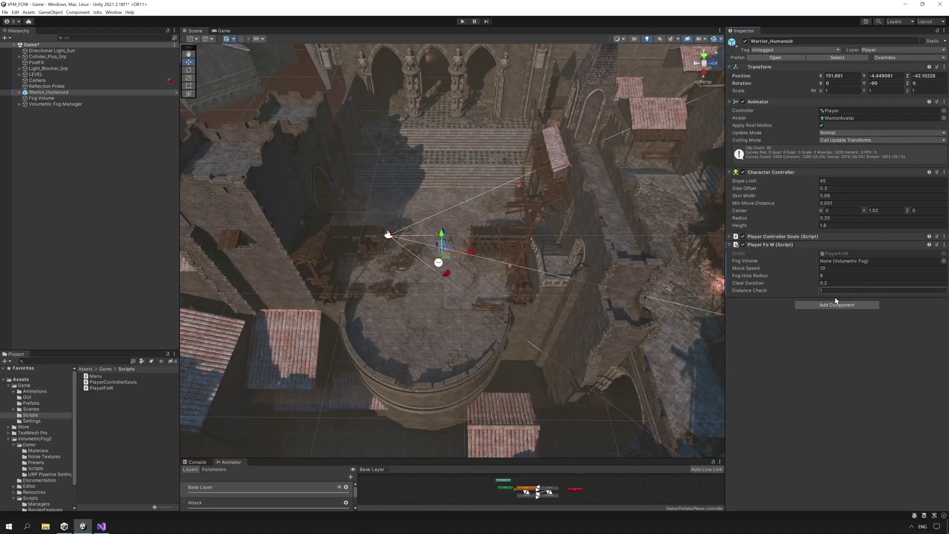
Play-test the fog clearing by running the warrior around the courtyard and up the stairs to the temple entrance, then stop playing.
left_click(461, 22)
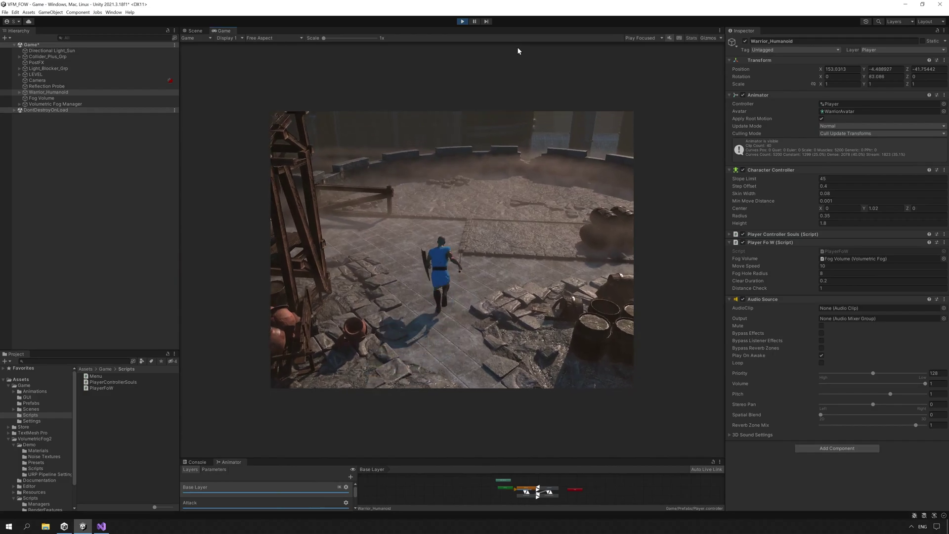
key("w")
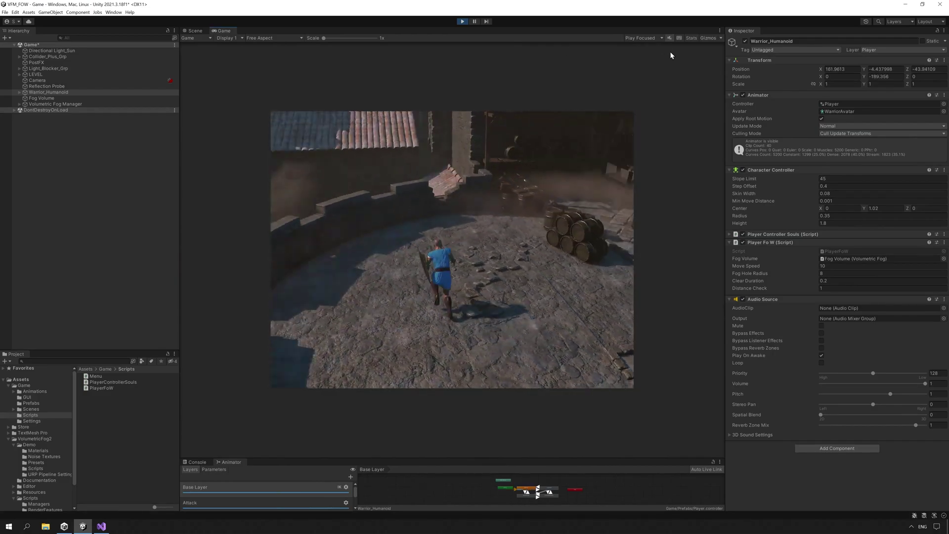
key("w")
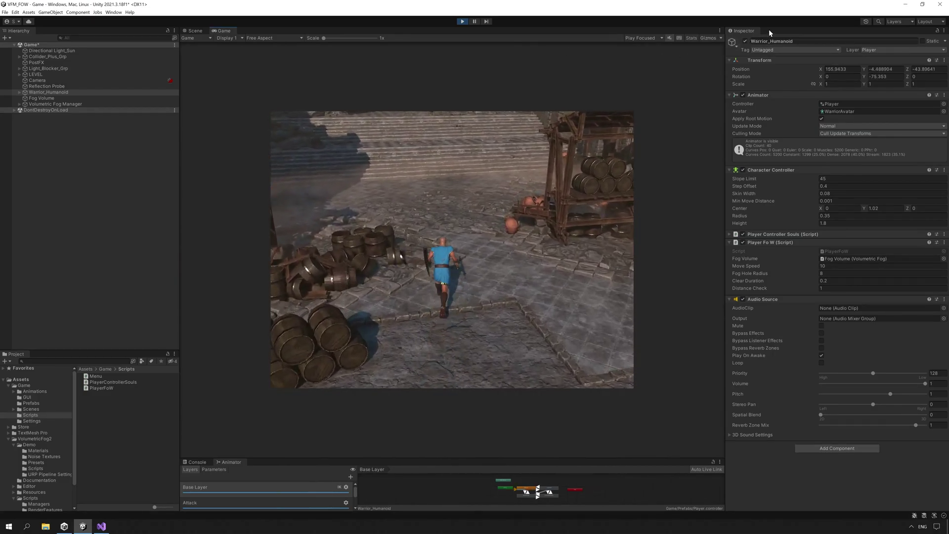
key("w")
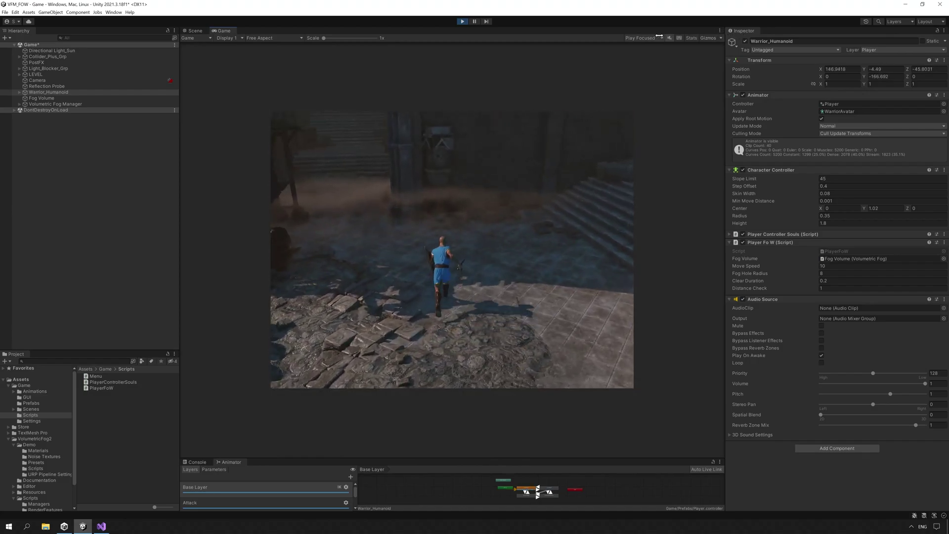
key("w")
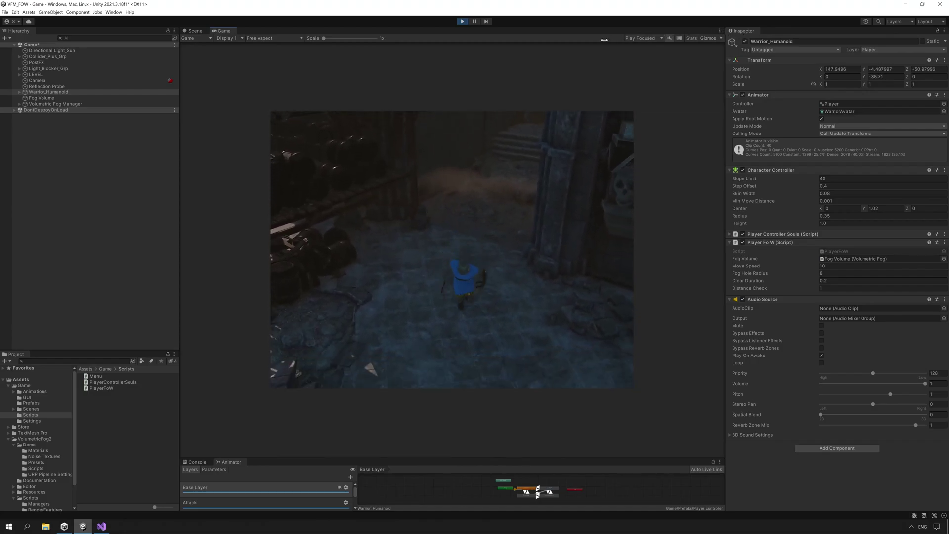
key("w")
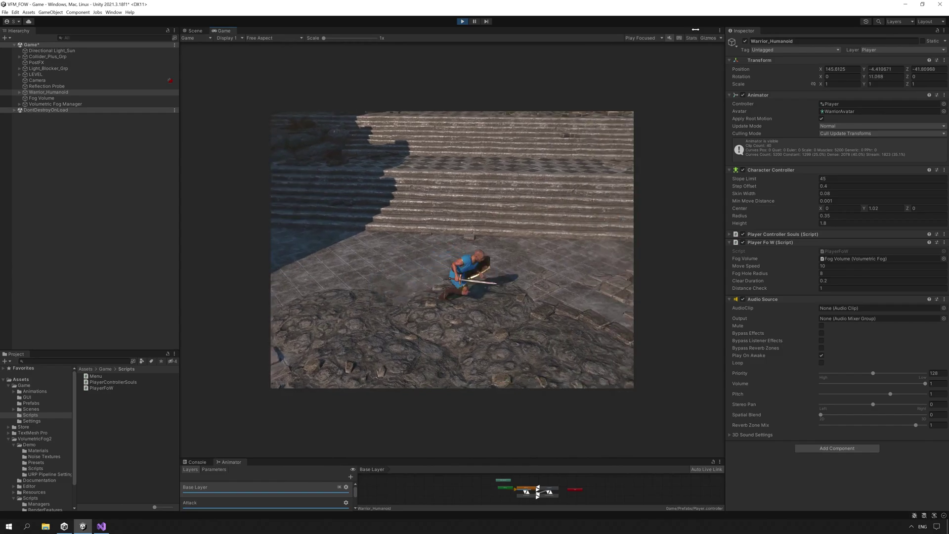
key("d")
key("a")
key("w")
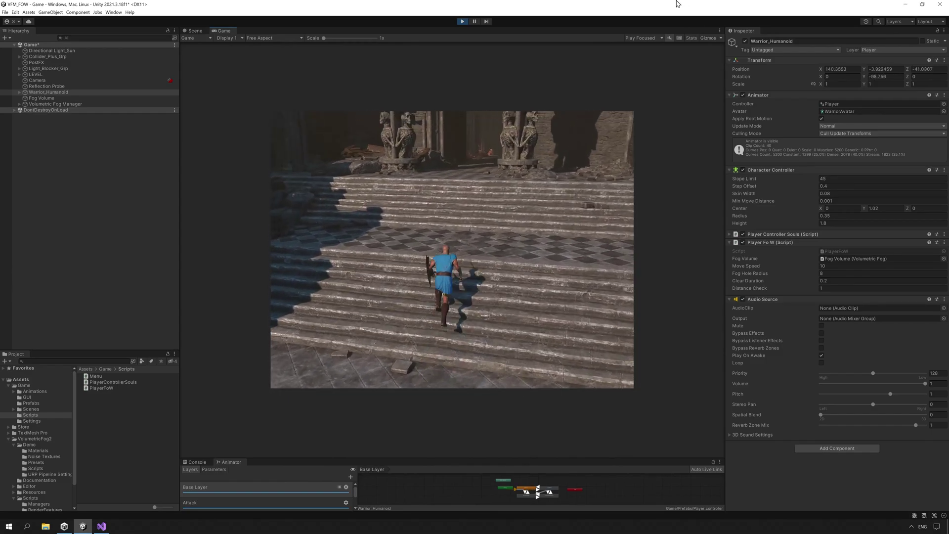
key("w")
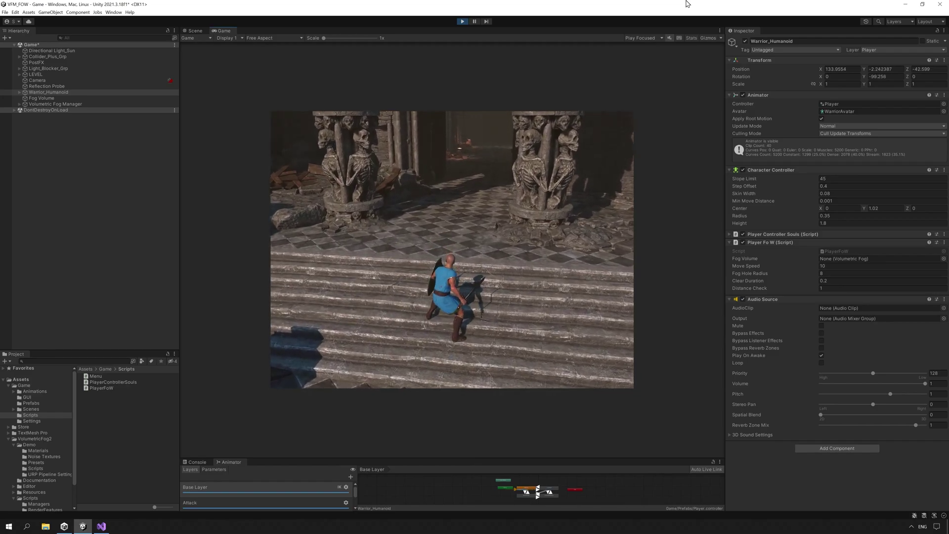
key("w")
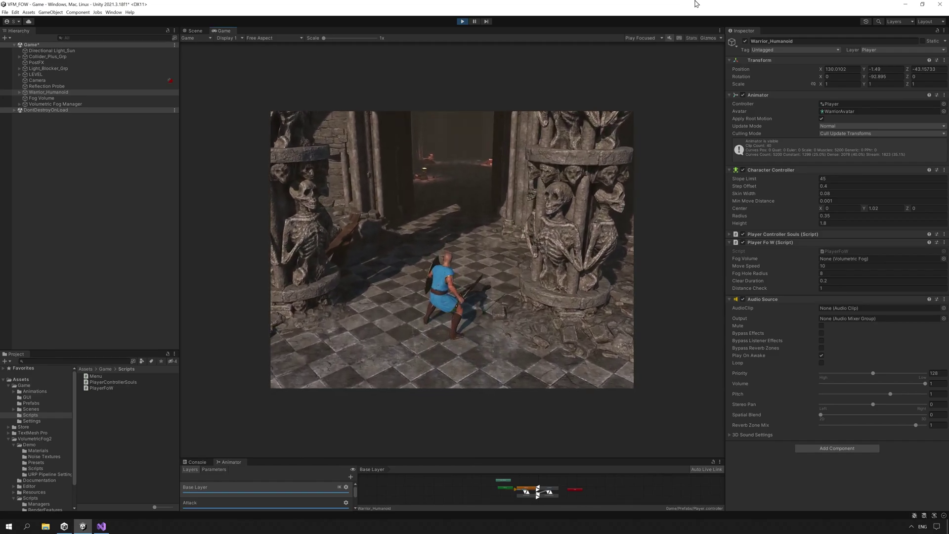
key("ctrl+p")
Enable Fog Volume Rotation in the Volumetric Fog Manager's shader options and save the changes.
right_click_drag(616, 331, 609, 238)
key("w")
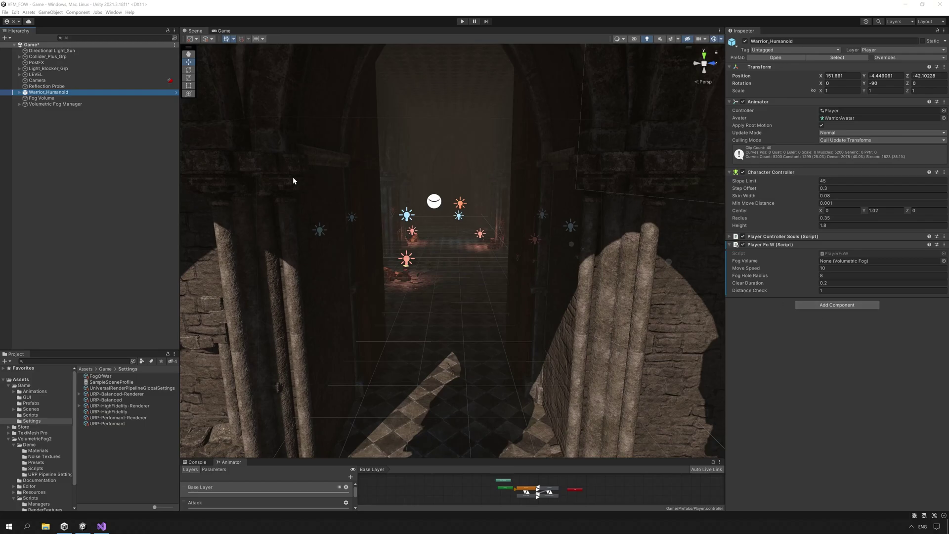
left_click(68, 104)
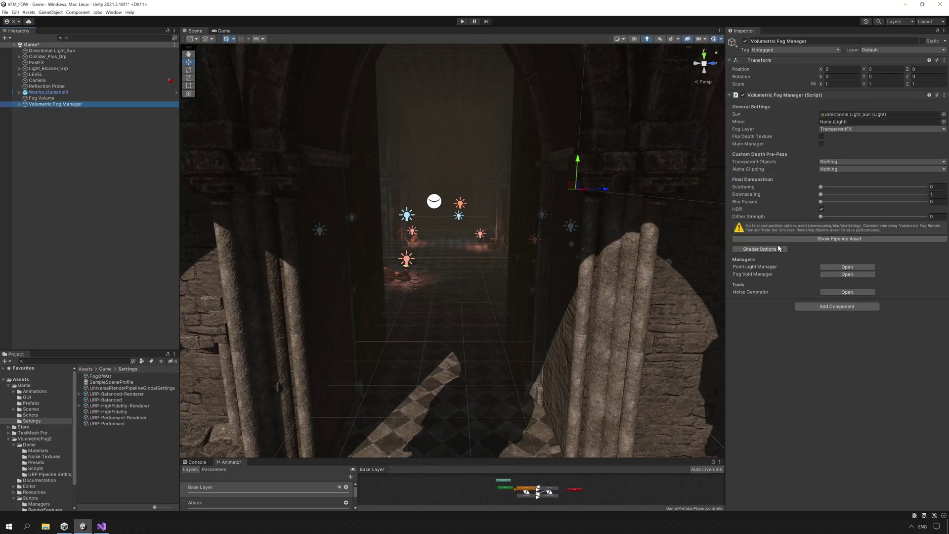
left_click(760, 250)
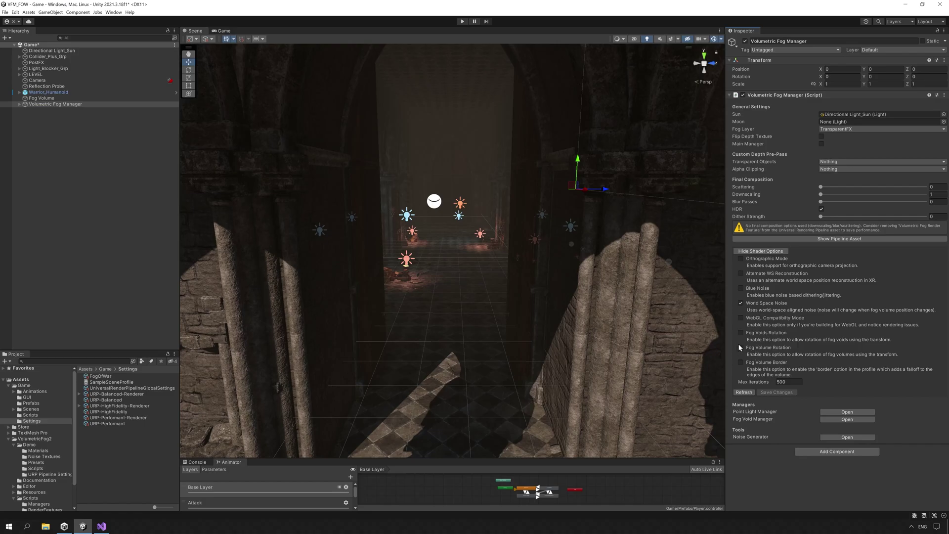
left_click(783, 392)
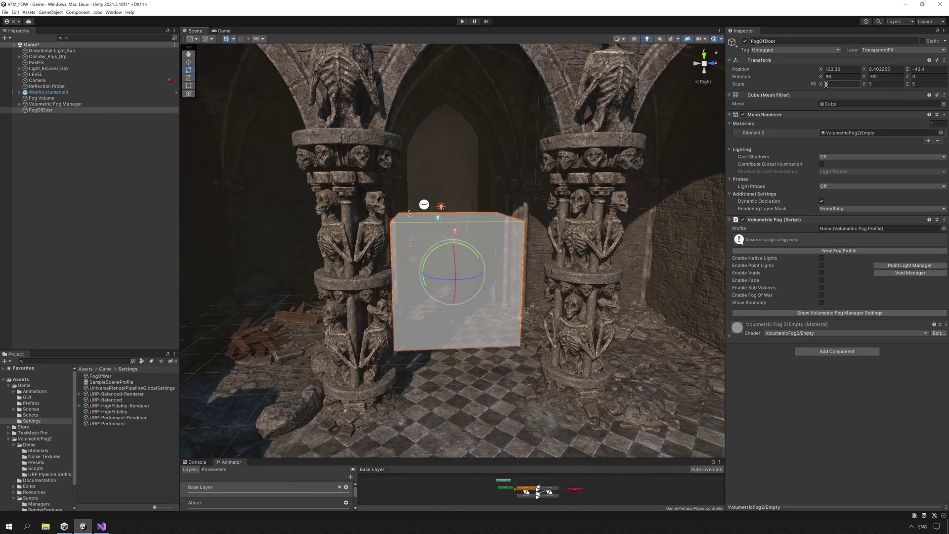
Fit the FogOfDoor volume to the temple doorway with a scale of about 4.8 in X, 2 in Y and 10 in Z.
left_click_drag(821, 84, 931, 84)
left_click(882, 84)
type("2")
left_click_drag(346, 277, 436, 204, "alt")
scroll(458, 288, "up", 4)
key("w")
type("10")
left_click(829, 85)
type("6")
left_click_drag(716, 281, 655, 288, "alt")
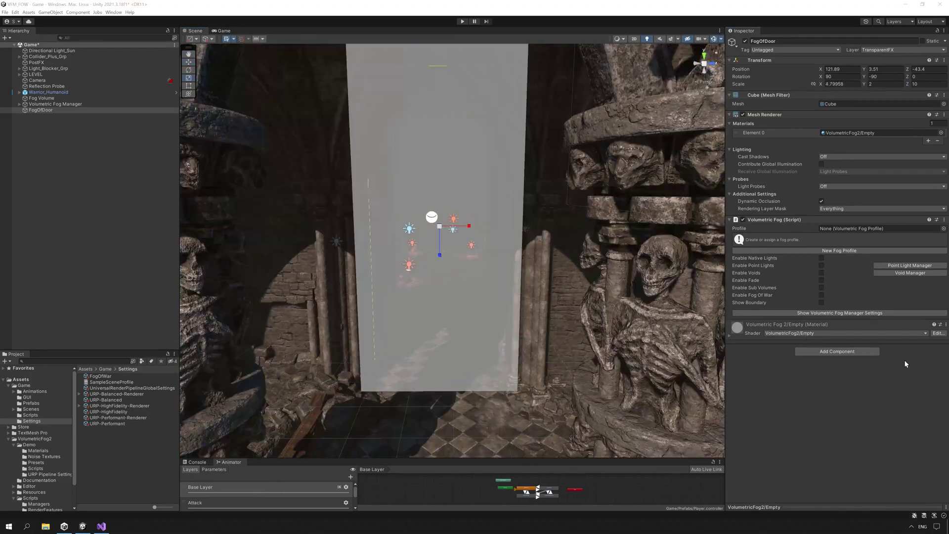
Assign the FogOfDoor profile to the doorway's fog volume and start play mode.
left_click(942, 229)
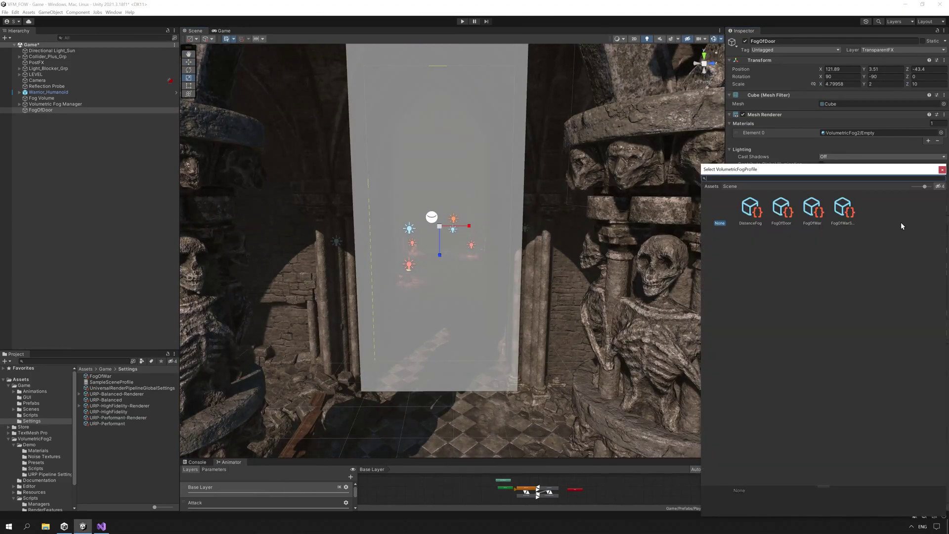
left_click(791, 212)
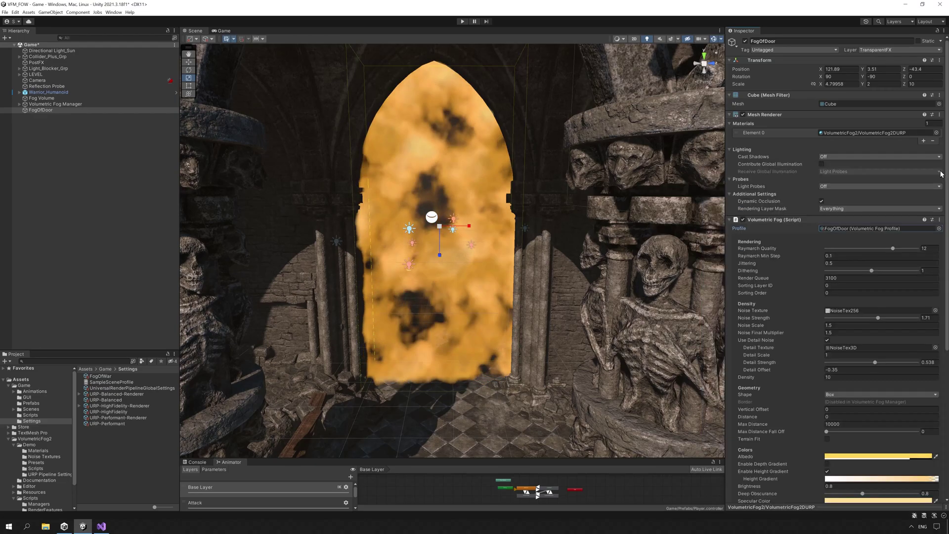
key("ctrl+p")
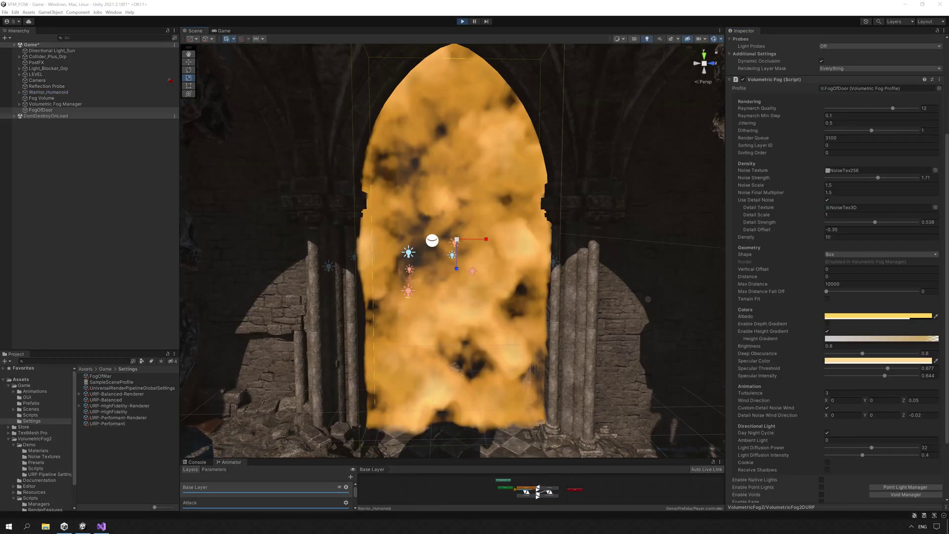